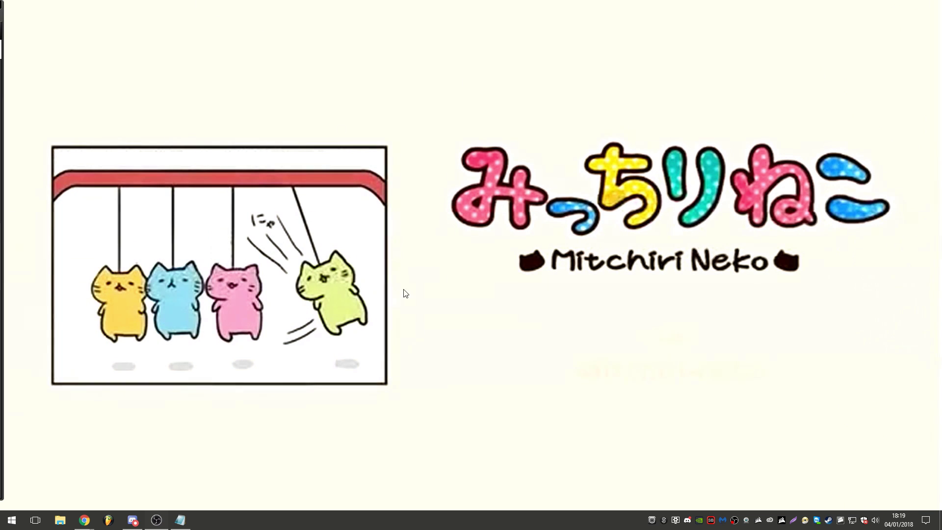
Bring up the Notepad list of links, switch to Chrome and download the MitchiriNeko March MP3 from its MediaFire page
mouse_move(179, 519)
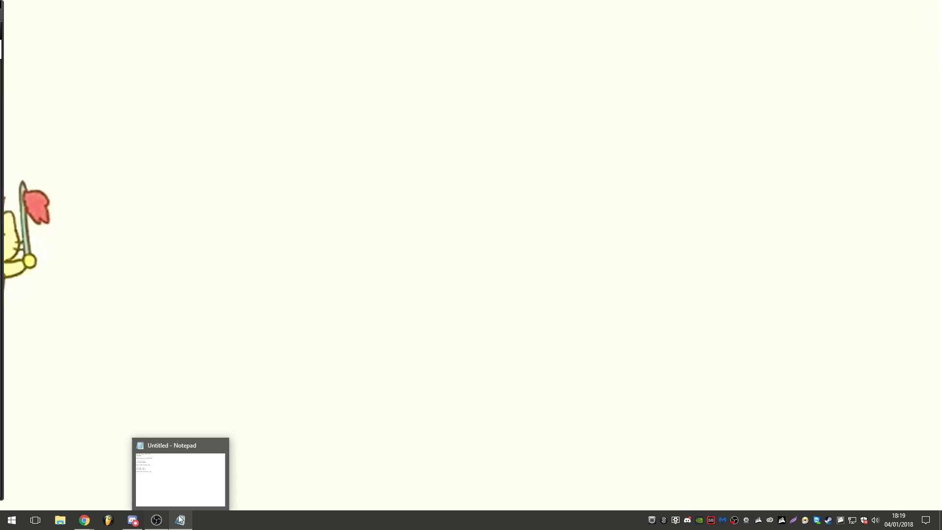
click(181, 519)
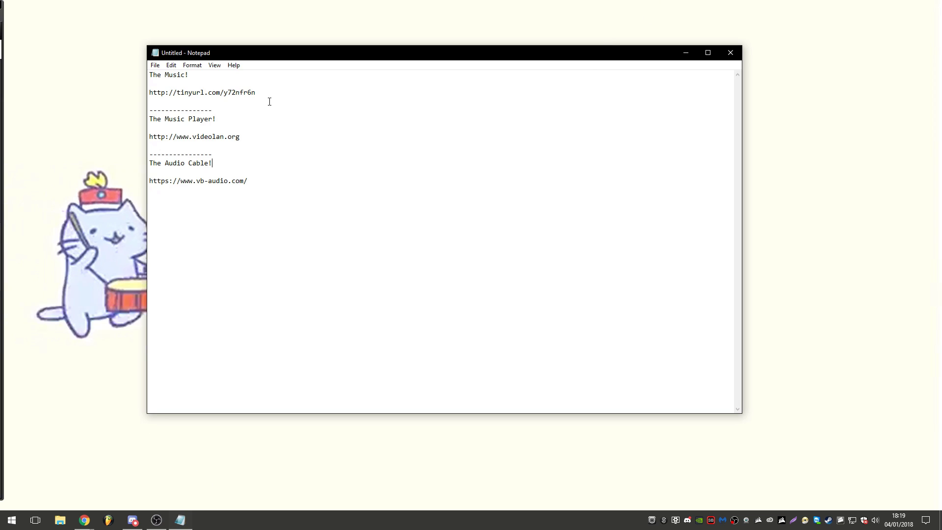
mouse_move(83, 515)
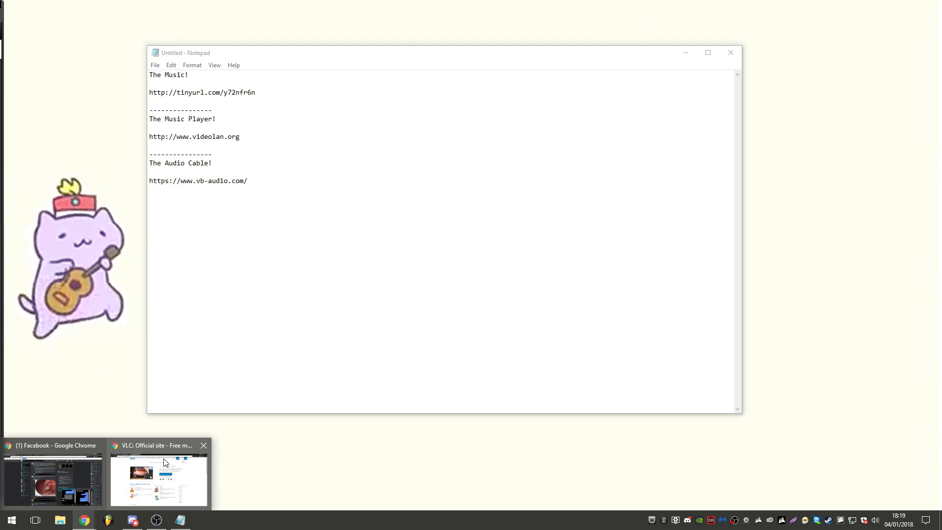
click(162, 476)
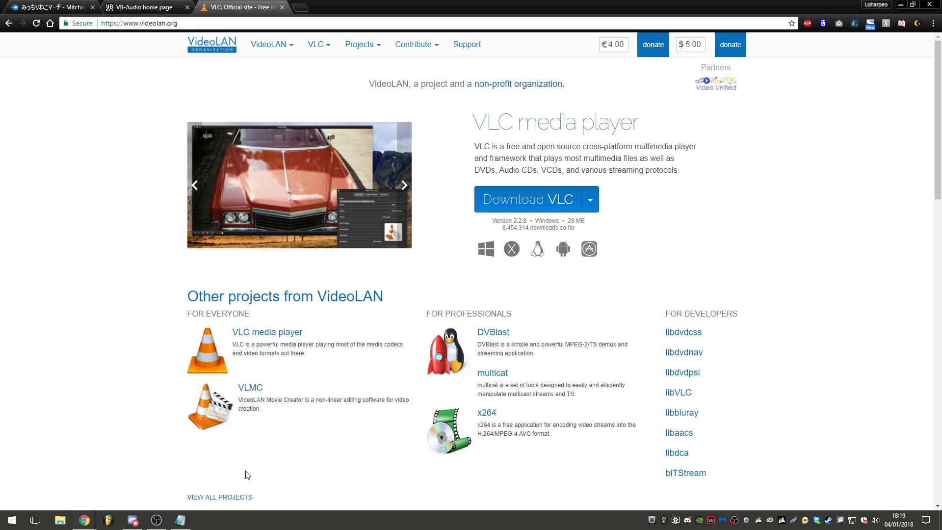
click(81, 7)
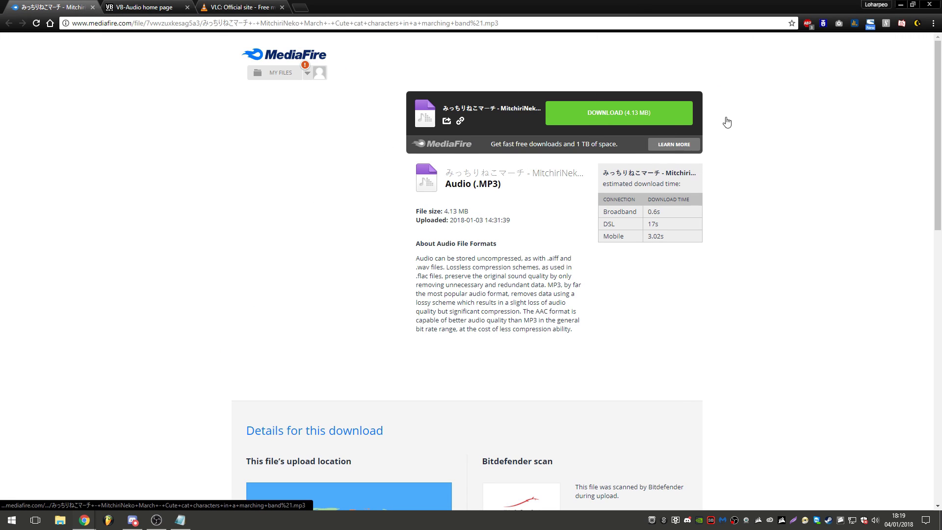
click(645, 123)
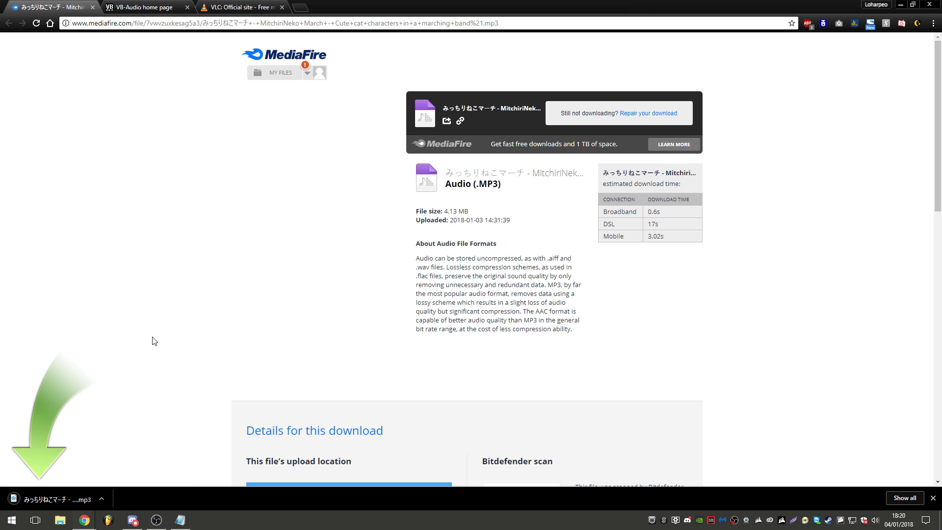
View the VideoLAN home page and its web address as the source for VLC media player
click(222, 6)
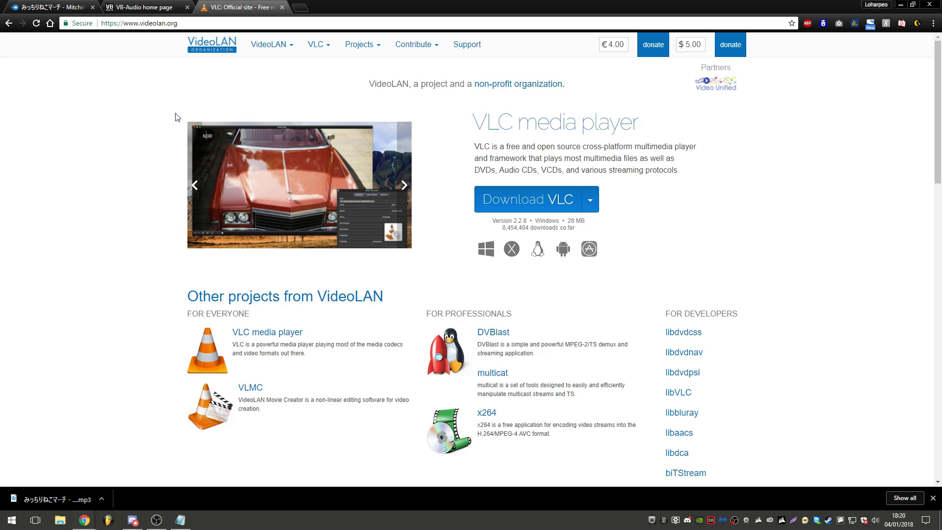
click(132, 23)
key(End)
click(107, 149)
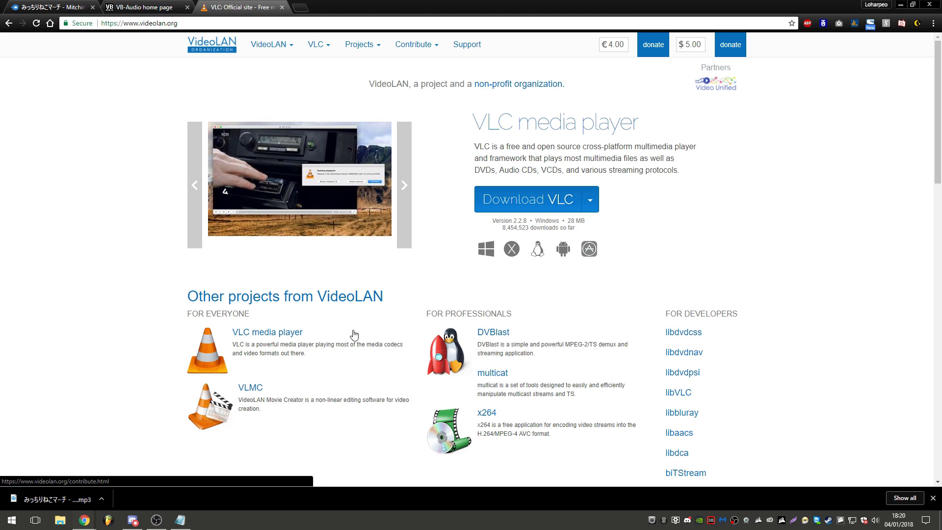
Go to the VB-Audio website and open its Virtual Audio Cable page
click(170, 5)
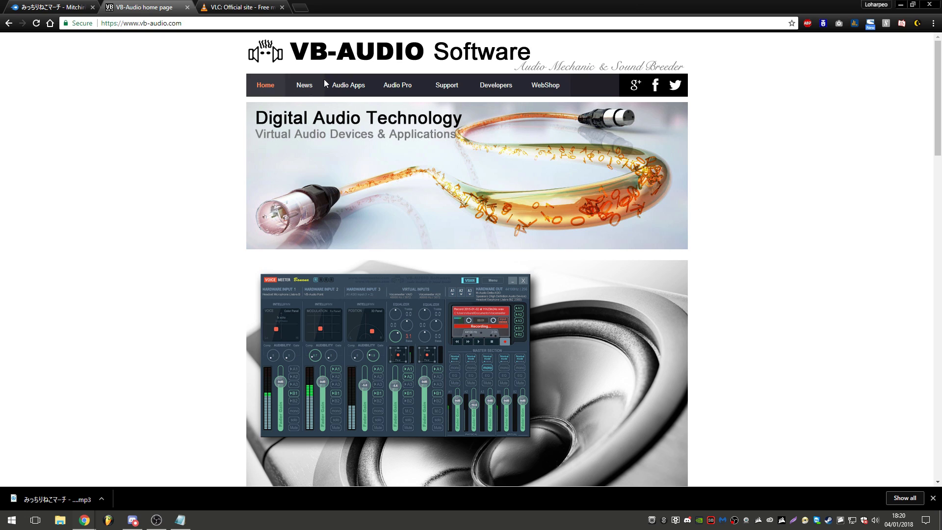
click(141, 25)
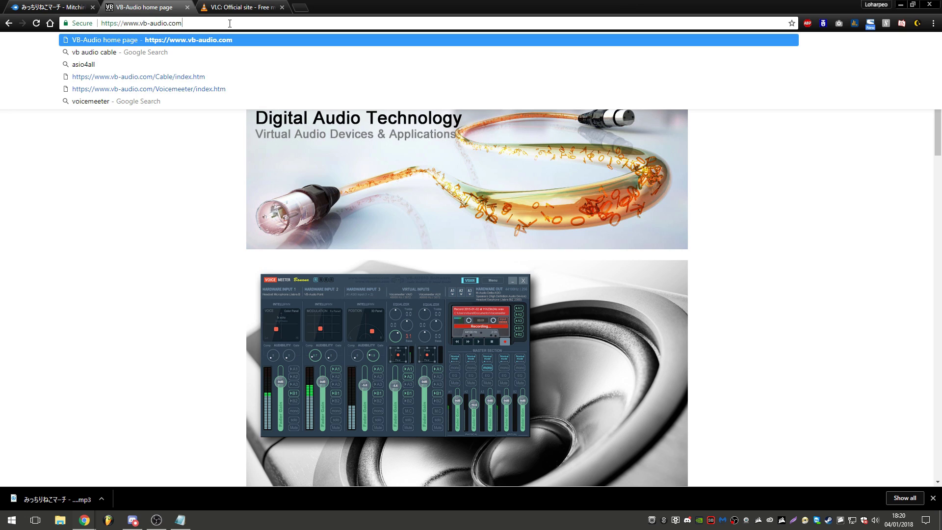
click(157, 207)
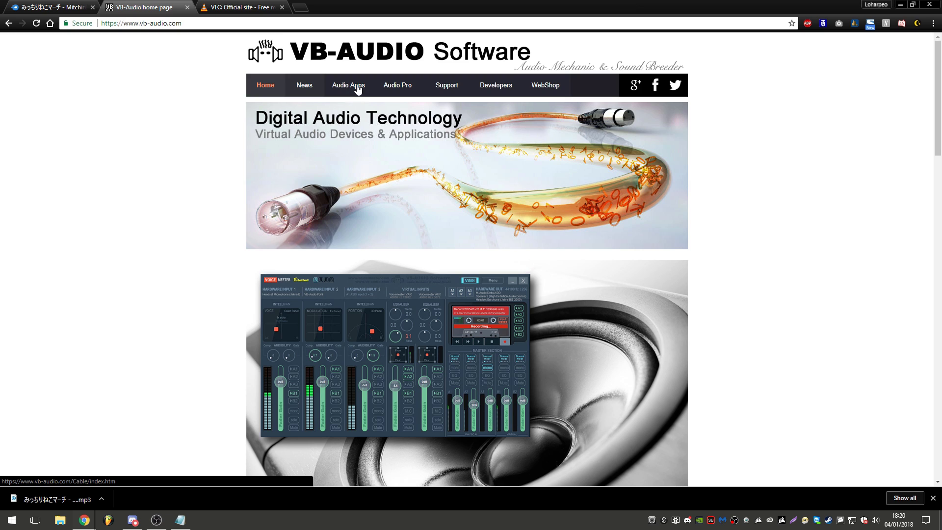
scroll(369, 114, down, 10)
scroll(369, 112, up, 10)
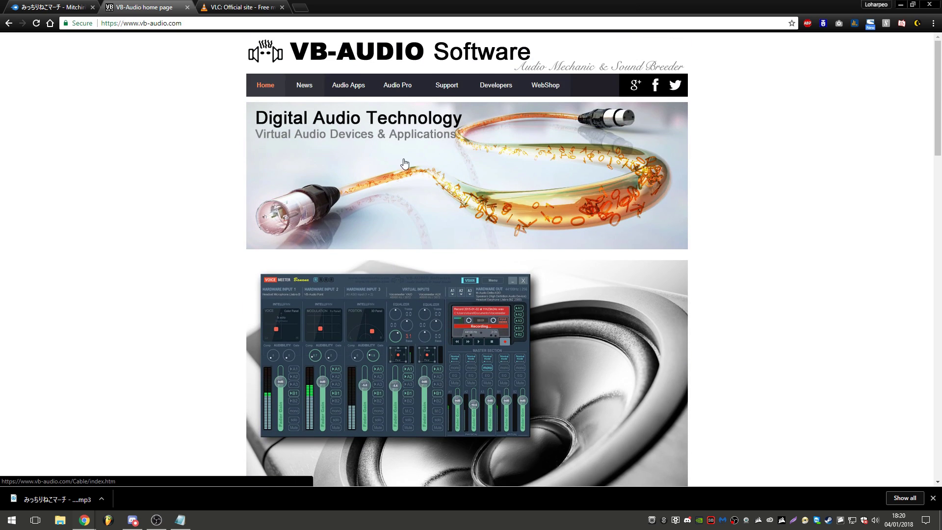
click(393, 164)
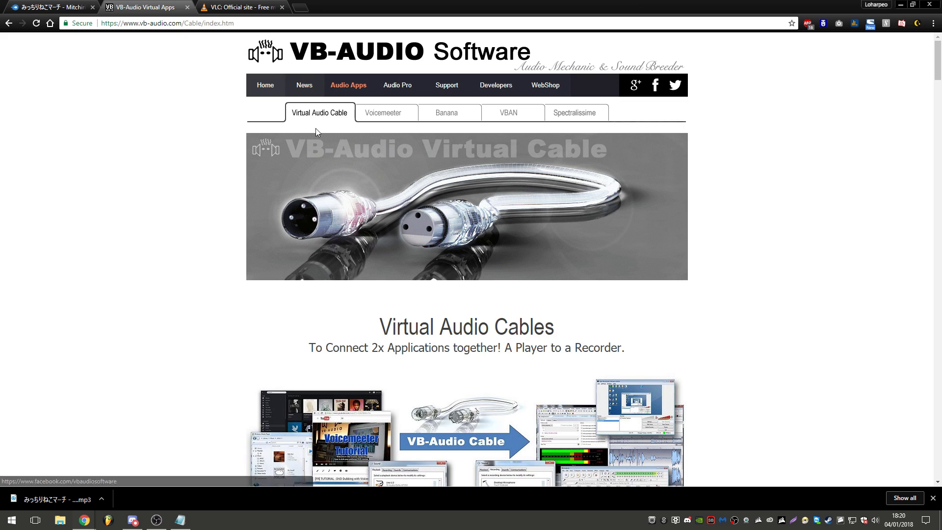
Download the VB-CABLE driver package VBCABLE_Driver_Pack43.zip from the VB-CABLE Virtual Audio Device section
scroll(344, 143, down, 2)
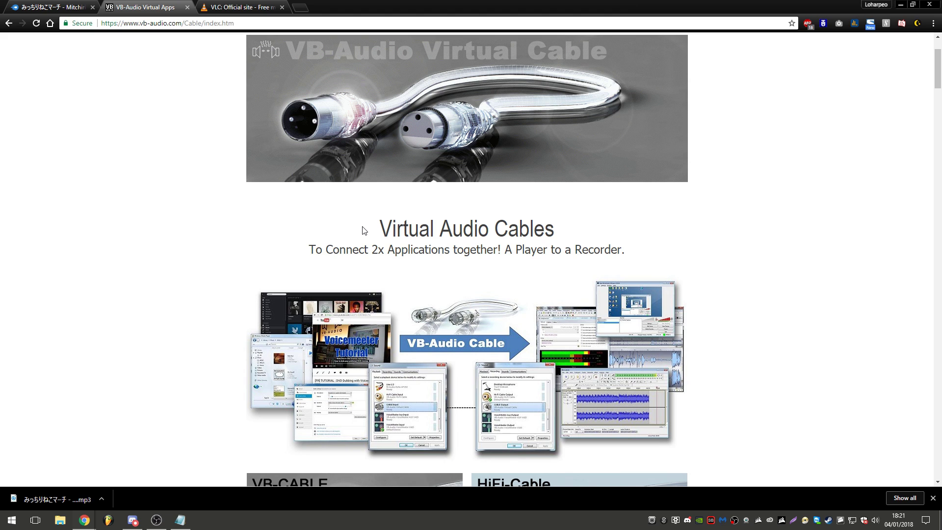
scroll(363, 231, down, 12)
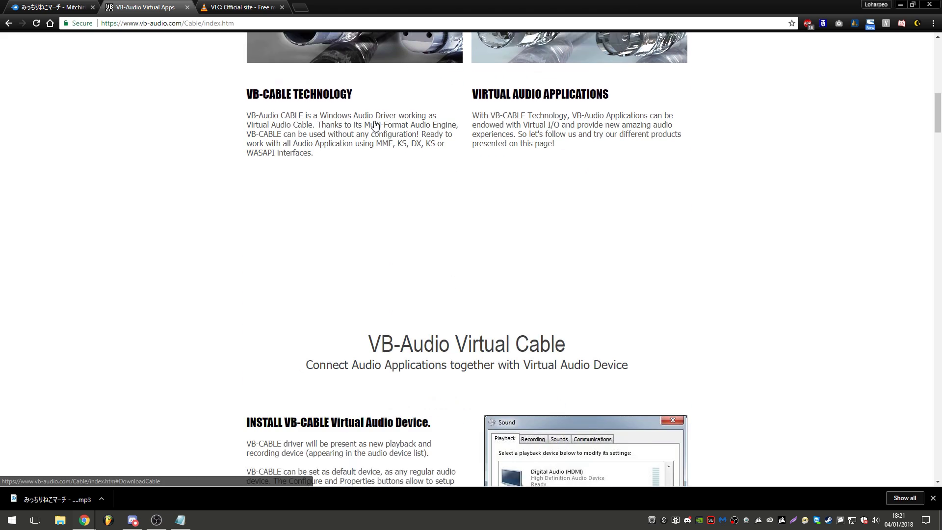
scroll(362, 336, down, 6)
click(274, 221)
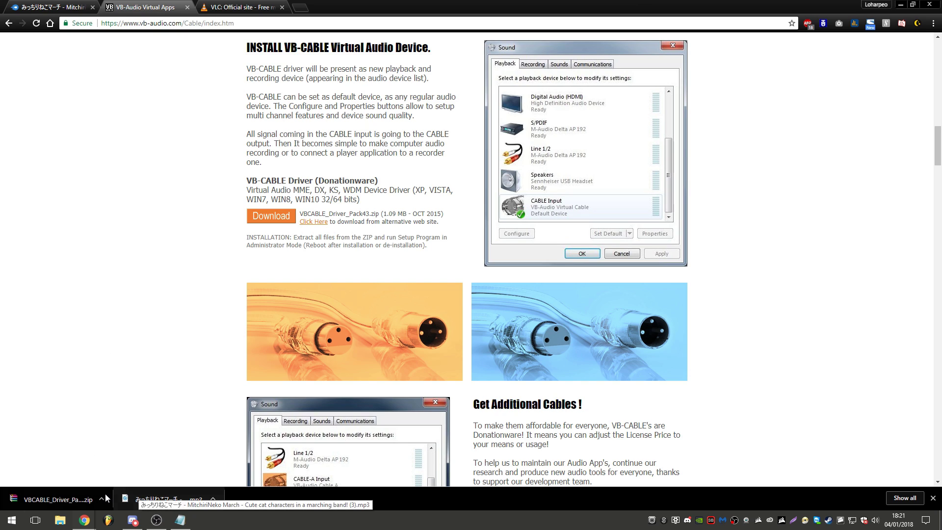
Open the downloaded VB-CABLE driver archive in WinRAR and extract it to a folder in Downloads
click(249, 6)
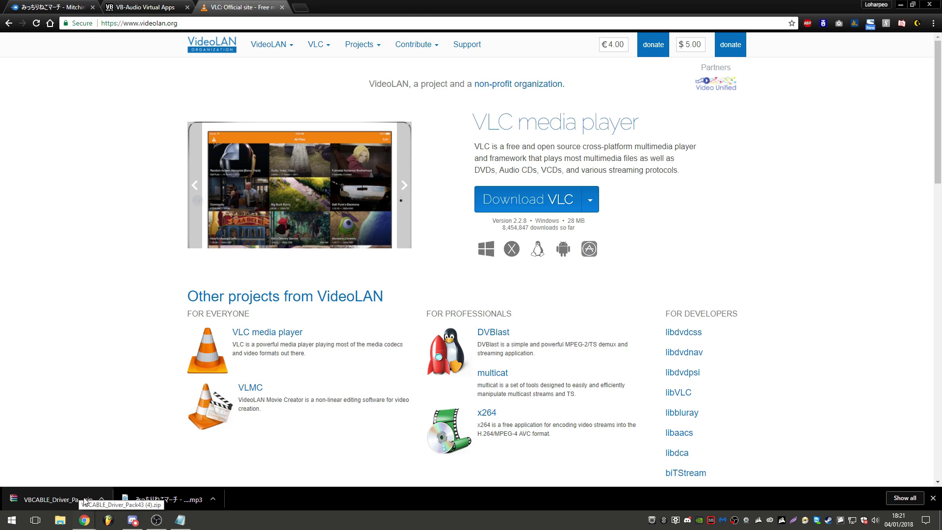
click(43, 504)
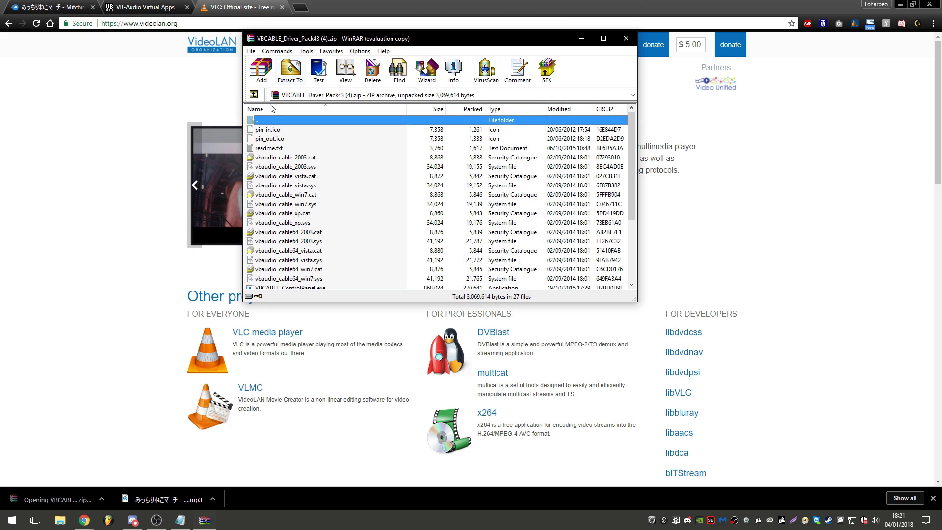
key(Escape)
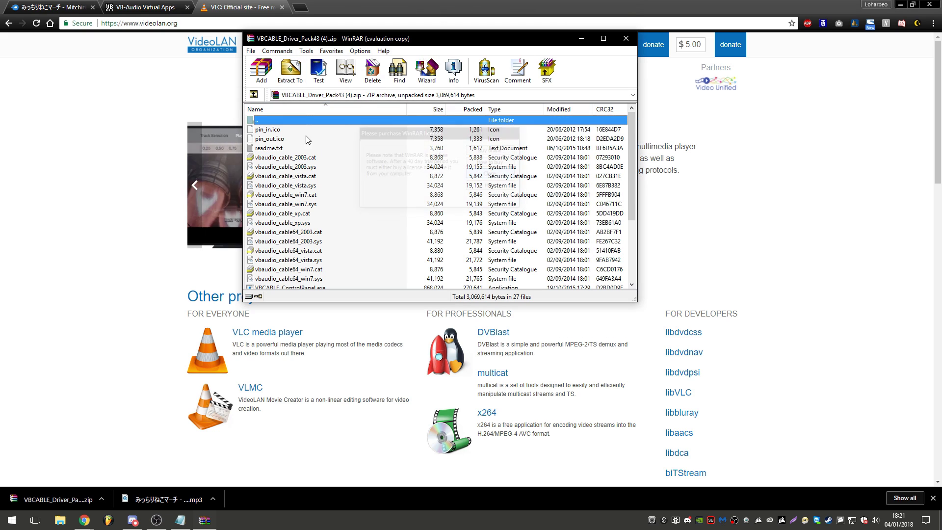
click(290, 69)
click(470, 273)
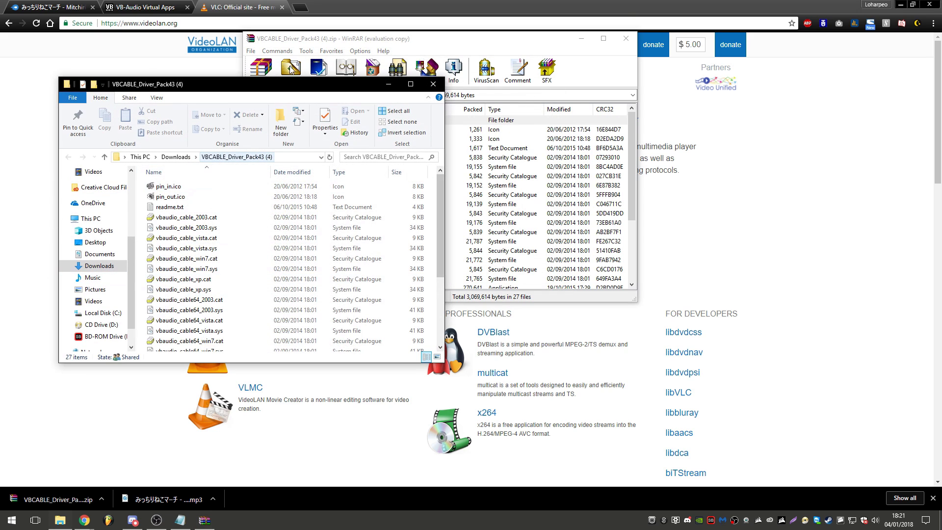
Run VBCABLE_Setup_x64.exe from the extracted driver folder as administrator
drag(290, 88, 483, 52)
scroll(411, 185, down, 4)
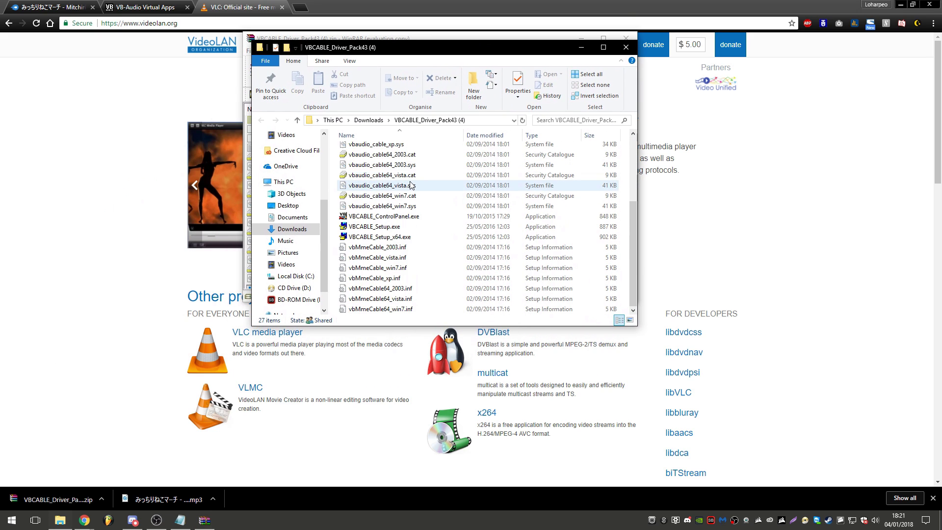
click(399, 216)
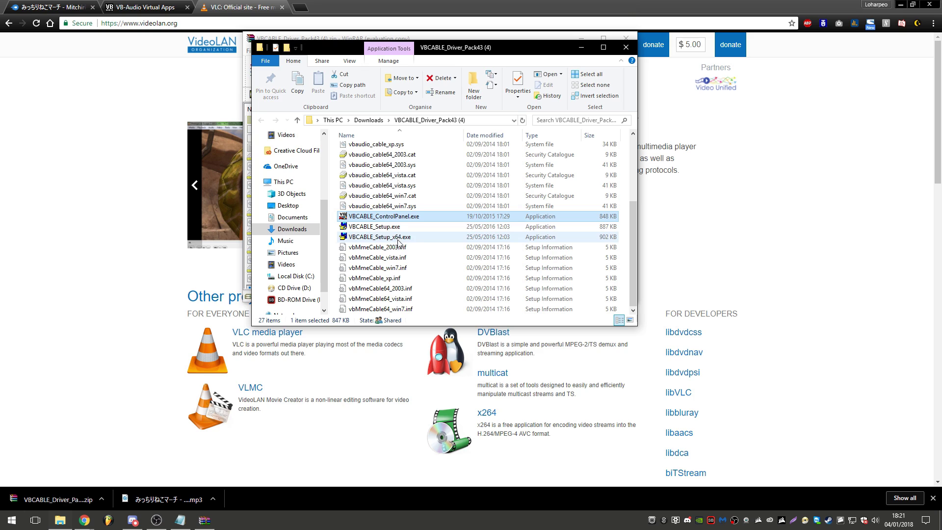
click(396, 237)
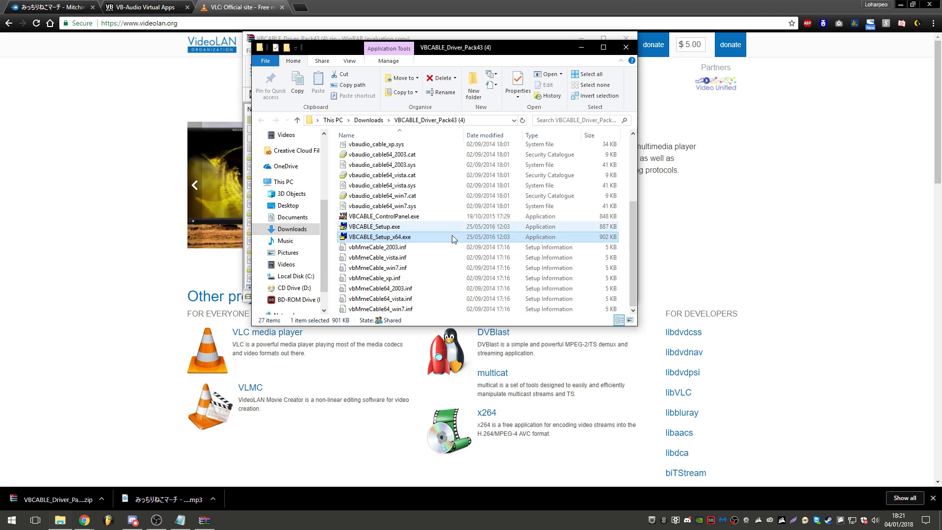
double_click(417, 239)
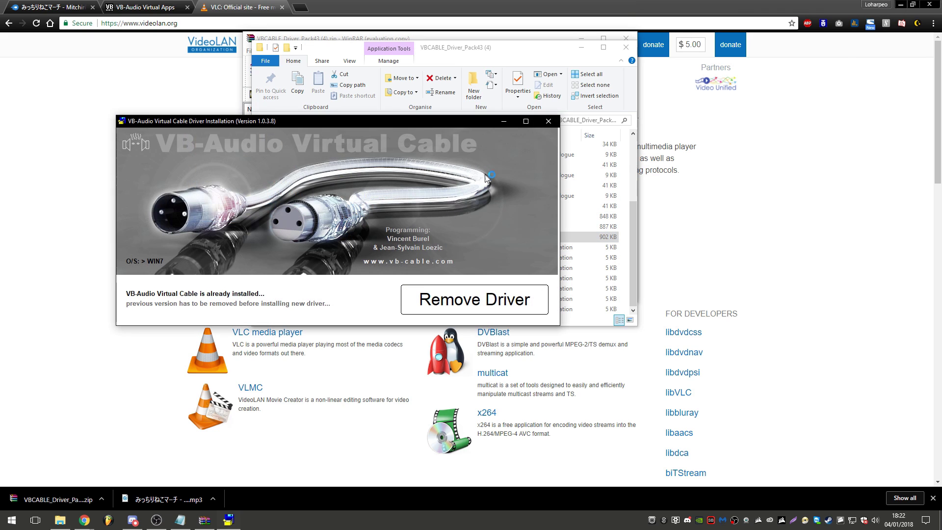
click(548, 121)
right_click(404, 237)
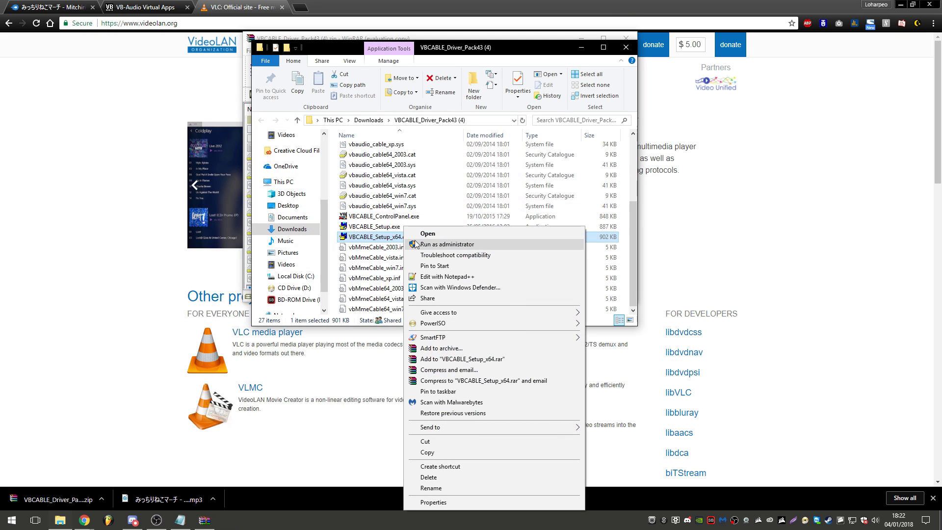
click(410, 244)
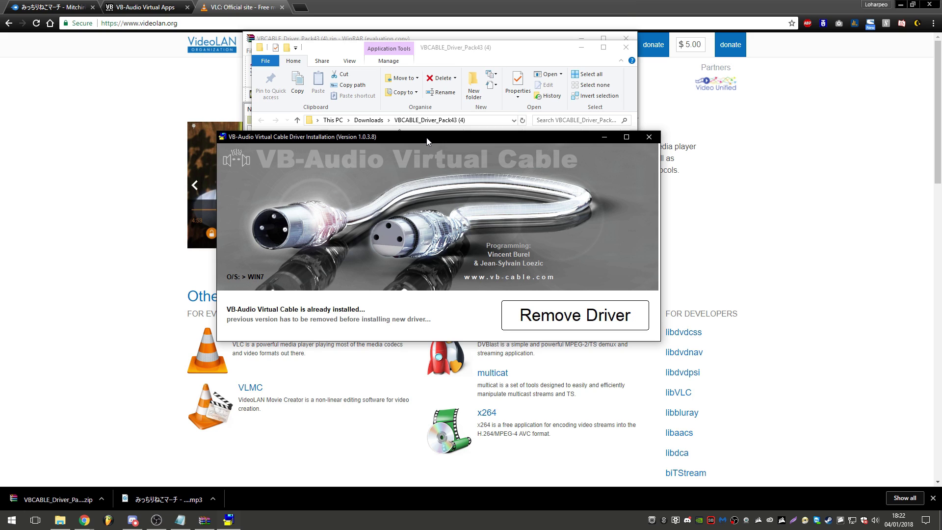
Close the driver installer, the extracted folder and the WinRAR archive without removing the driver
click(649, 138)
click(625, 47)
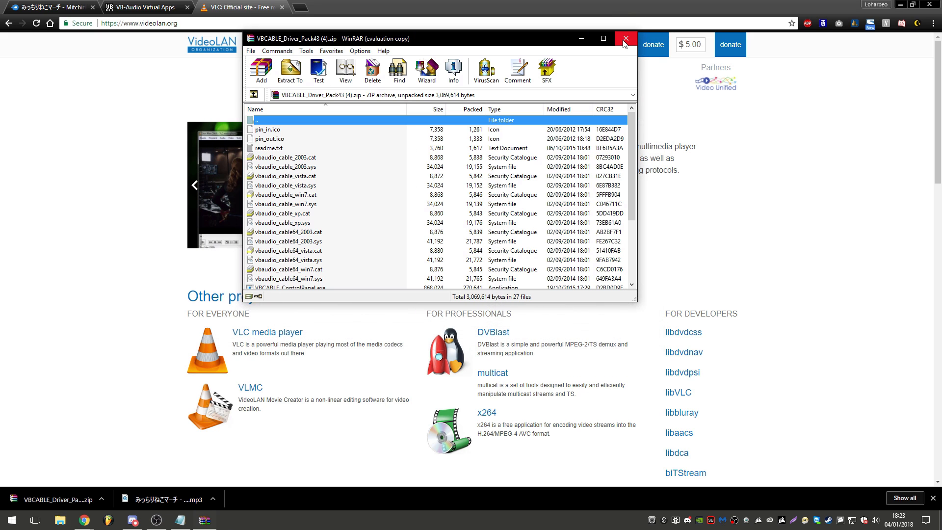
click(625, 39)
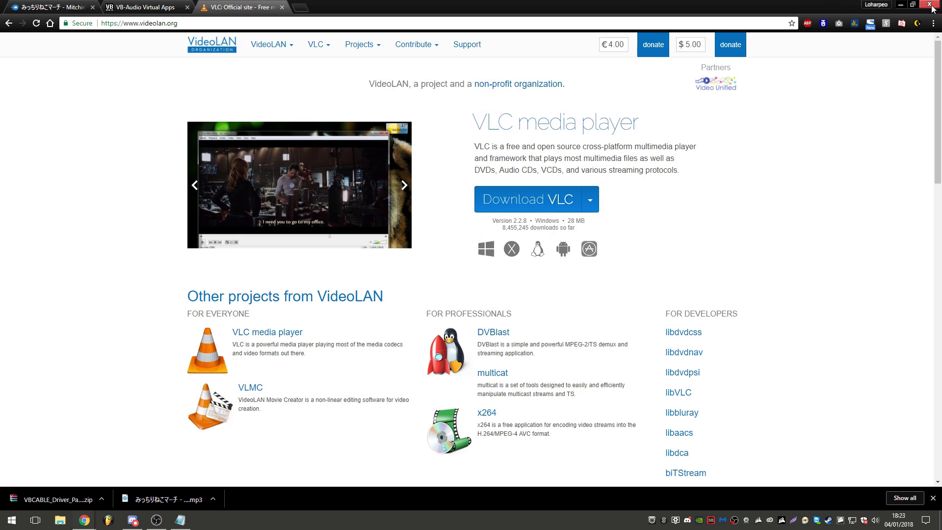
Open the Windows playback devices and examine the Headphones, Speakers and CABLE Input entries
click(876, 519)
right_click(876, 519)
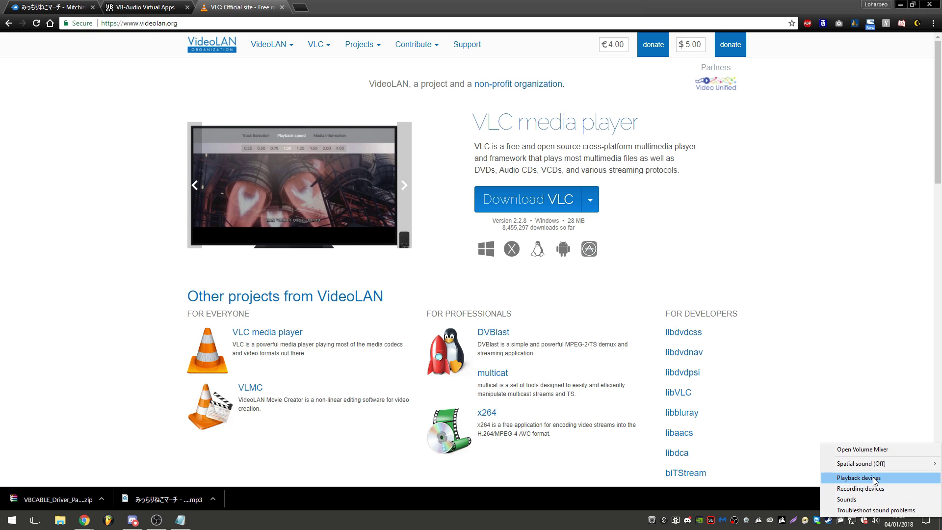
click(858, 478)
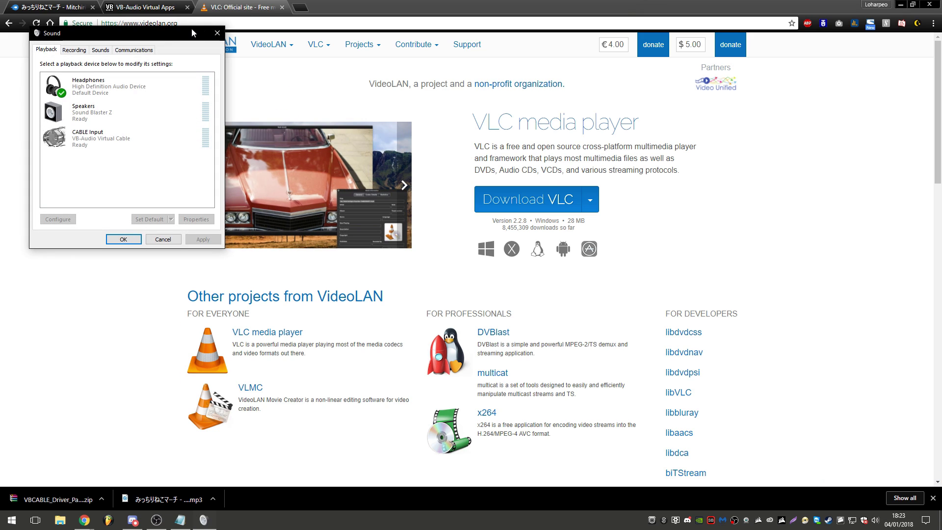
drag(187, 13, 562, 64)
click(496, 164)
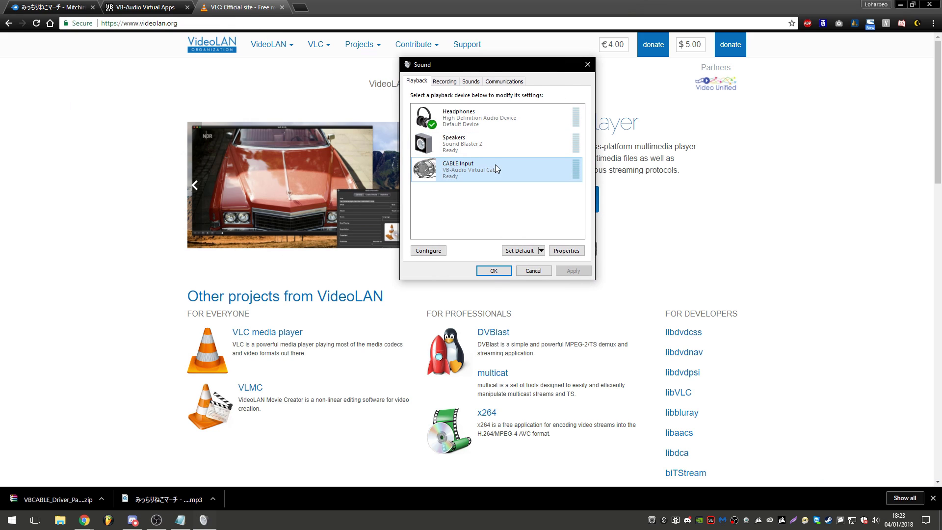
click(499, 142)
click(517, 114)
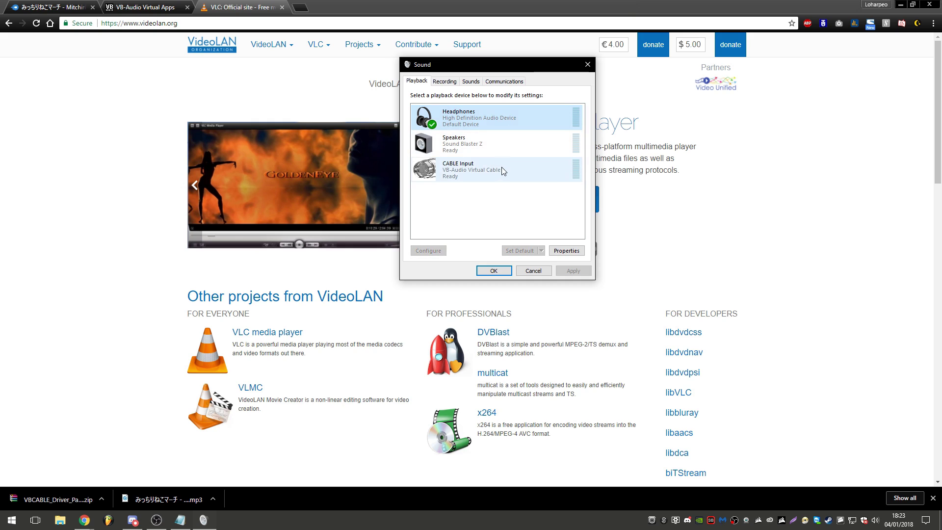
click(501, 169)
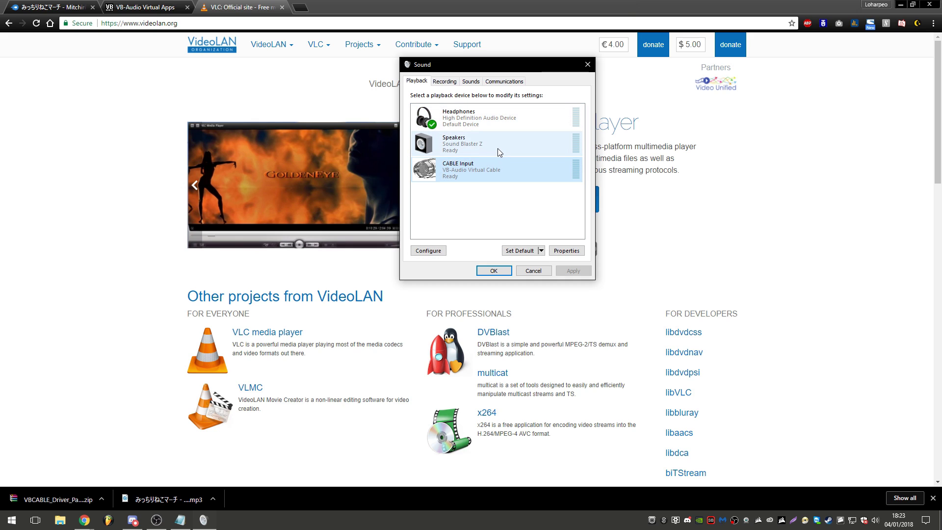
Examine the Windows recording devices, going through the Microphone, CABLE Output and Line 1 entries
click(445, 82)
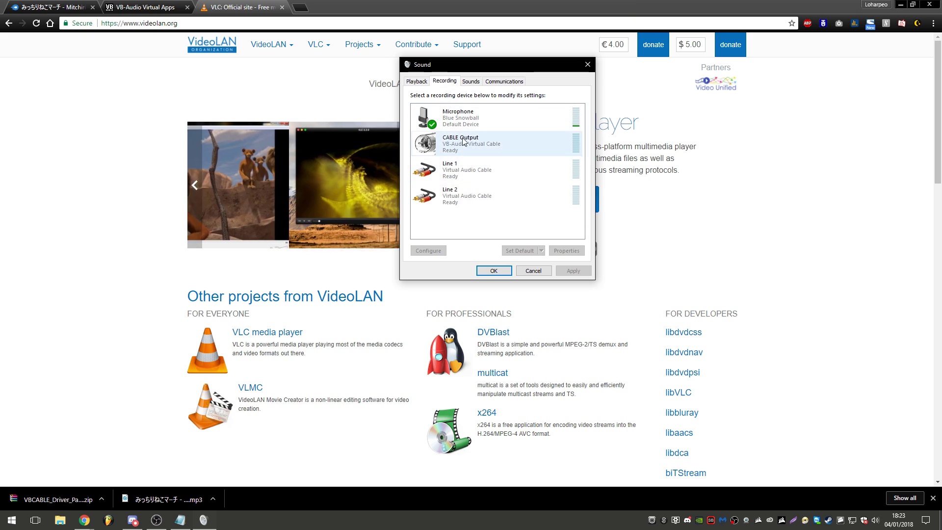
click(465, 126)
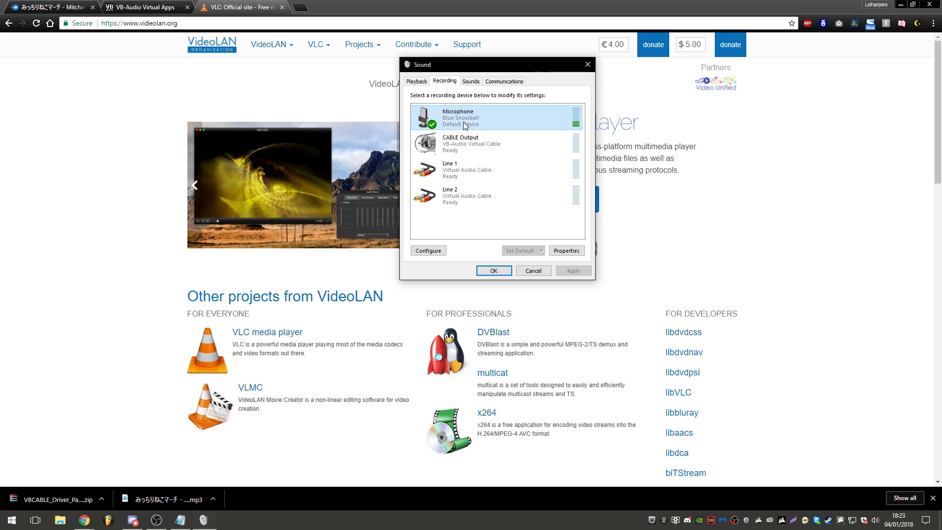
click(477, 144)
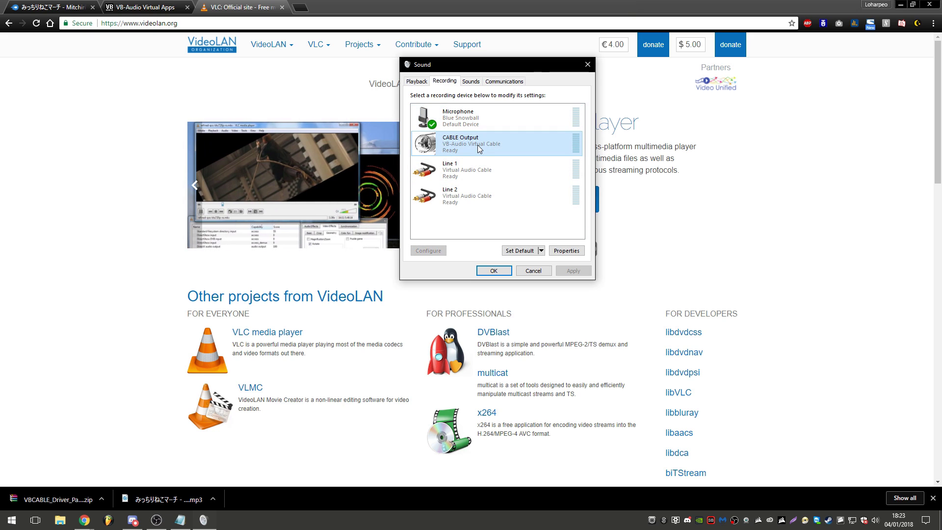
click(480, 170)
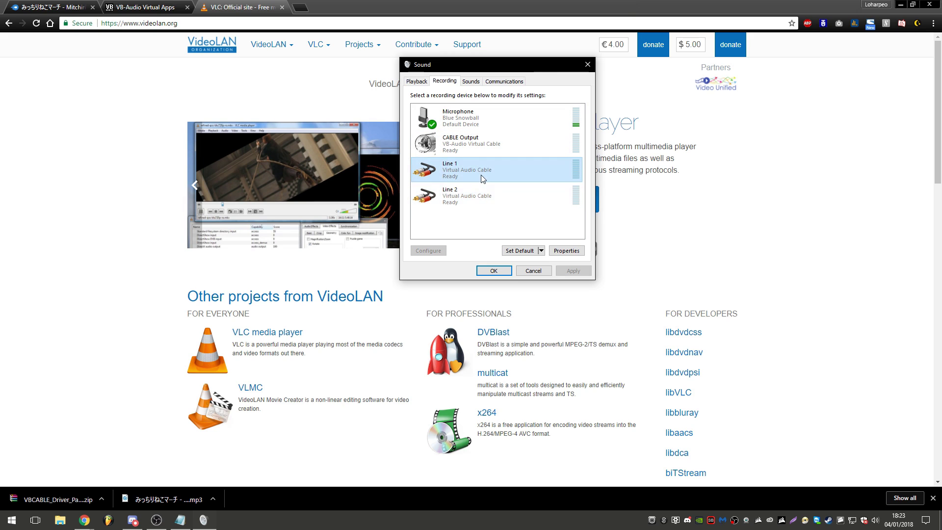
click(486, 144)
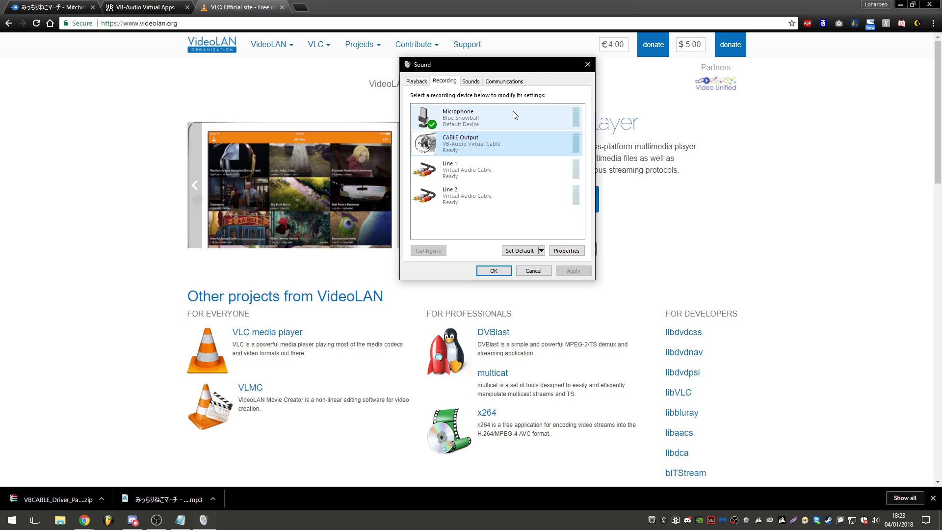
Set the CABLE Output recording device to be listened to through Headphones (High Definition Audio Device) and accept the sound settings
right_click(497, 154)
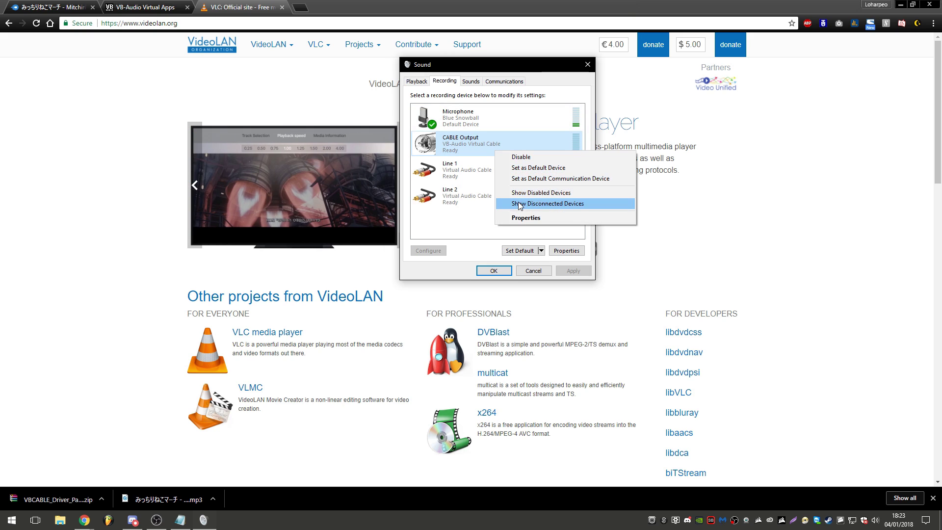
click(519, 222)
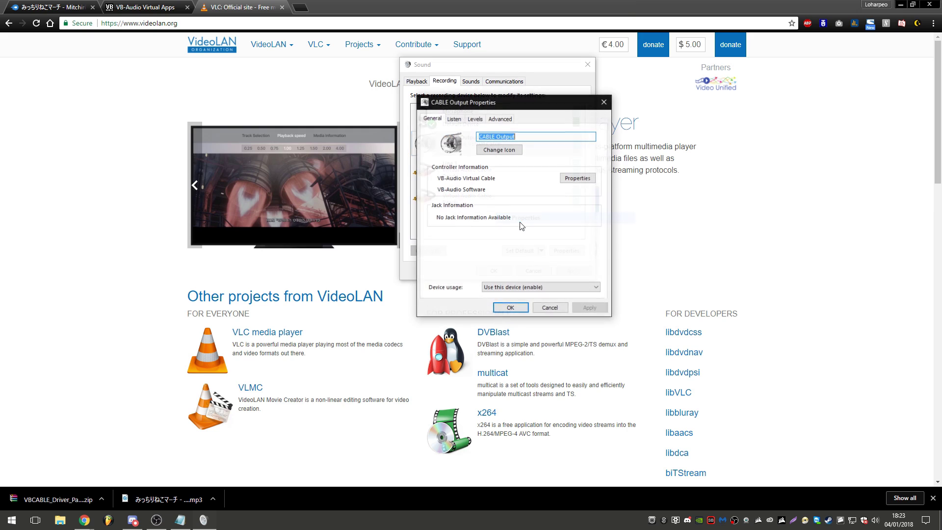
click(454, 120)
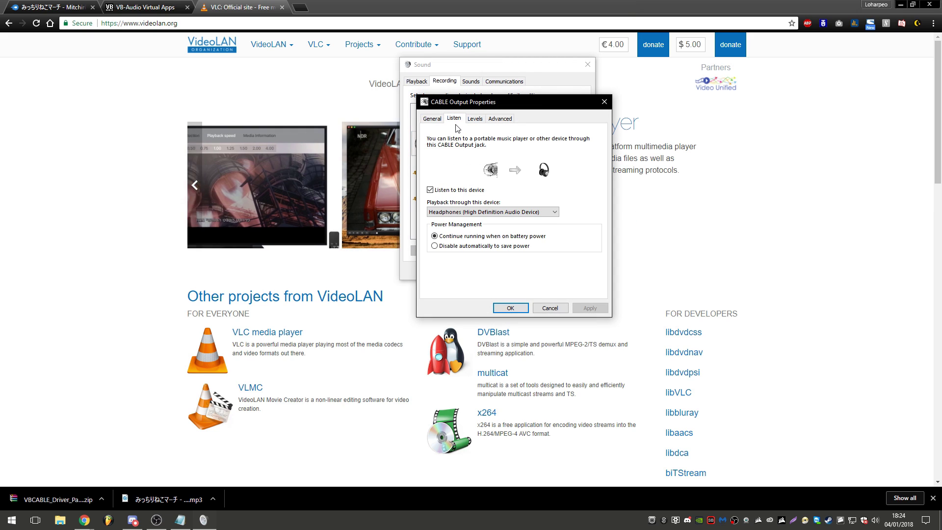
click(430, 190)
click(462, 212)
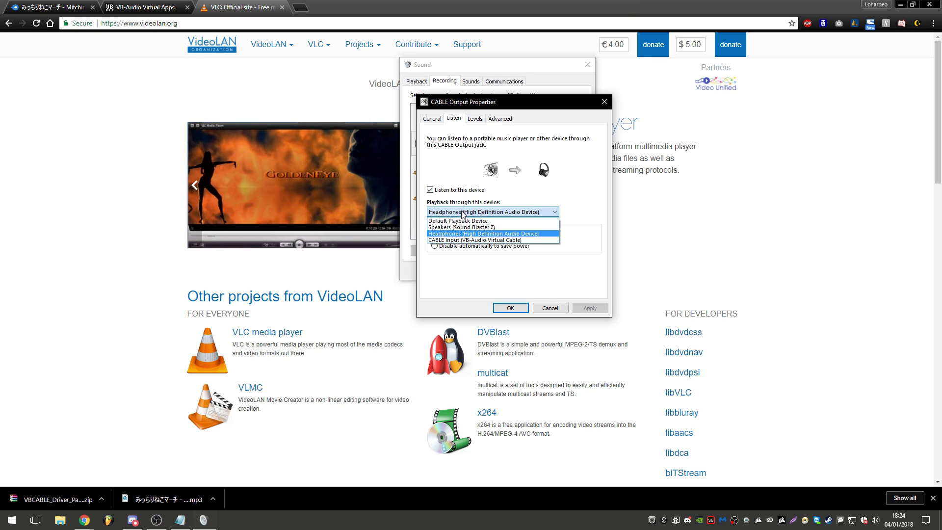
click(447, 233)
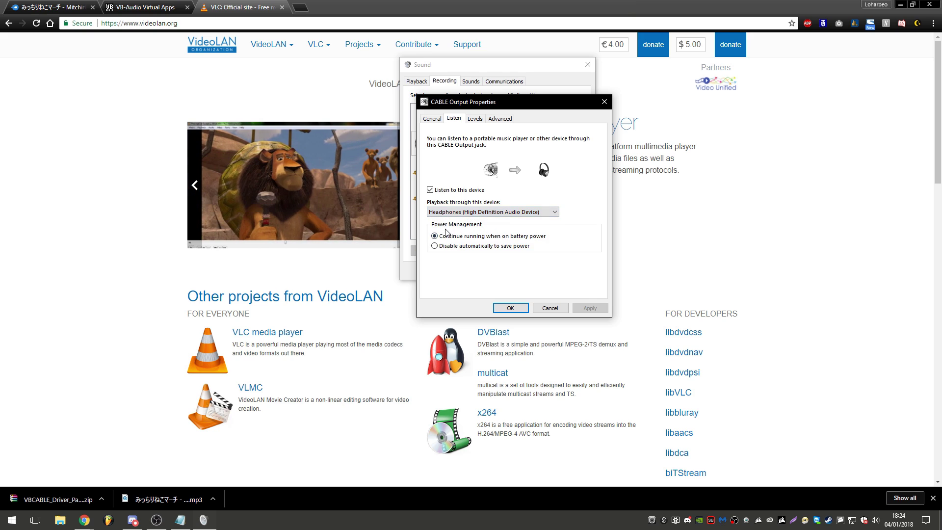
click(509, 308)
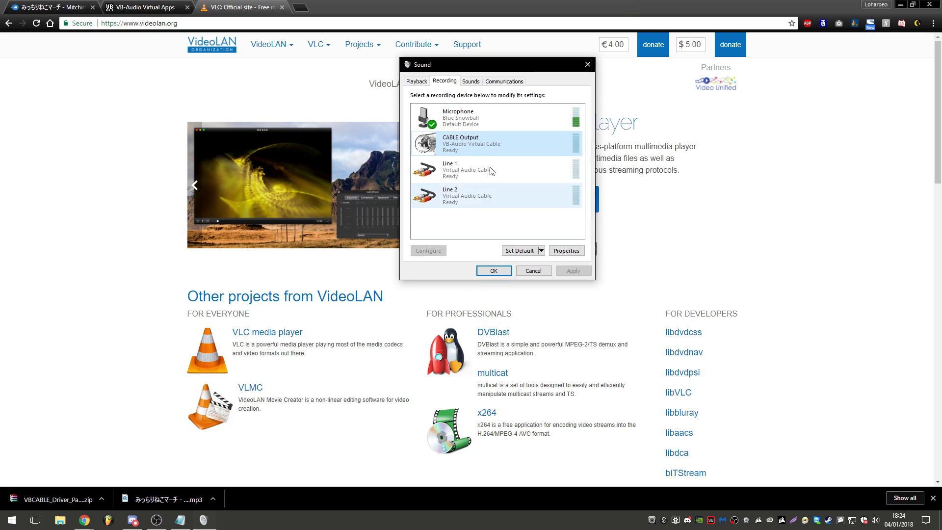
click(492, 271)
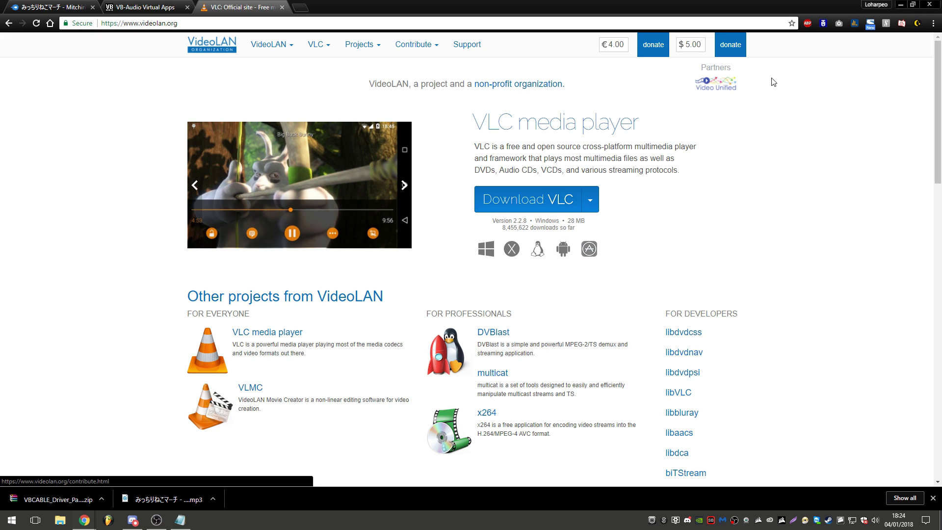
key(super)
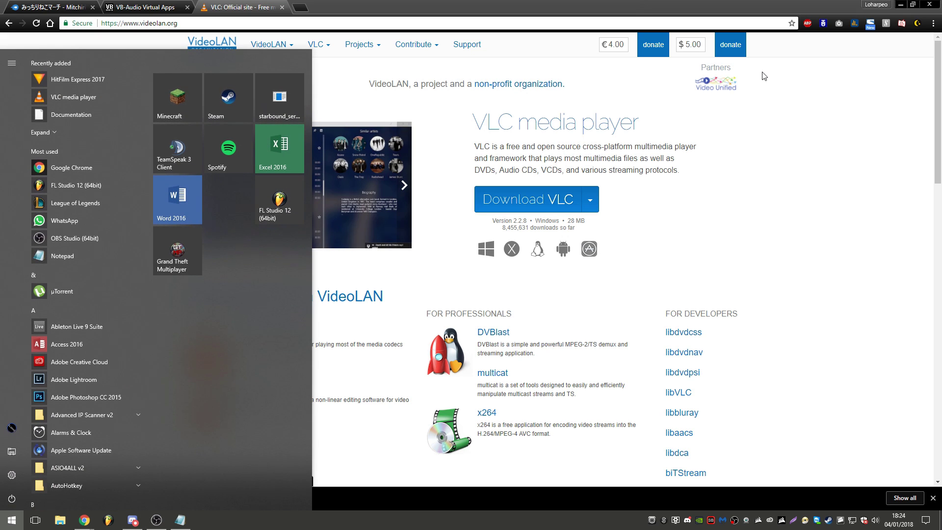
text(vlc)
key(Return)
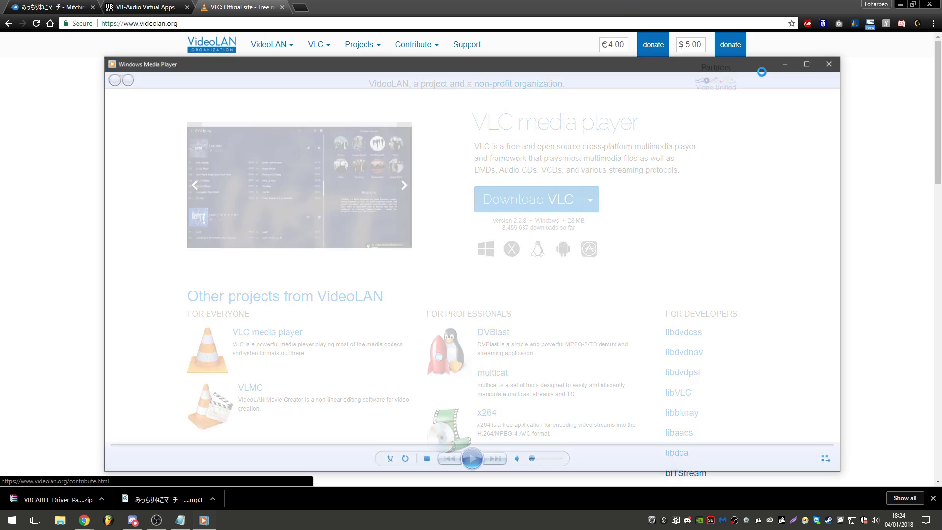
click(833, 67)
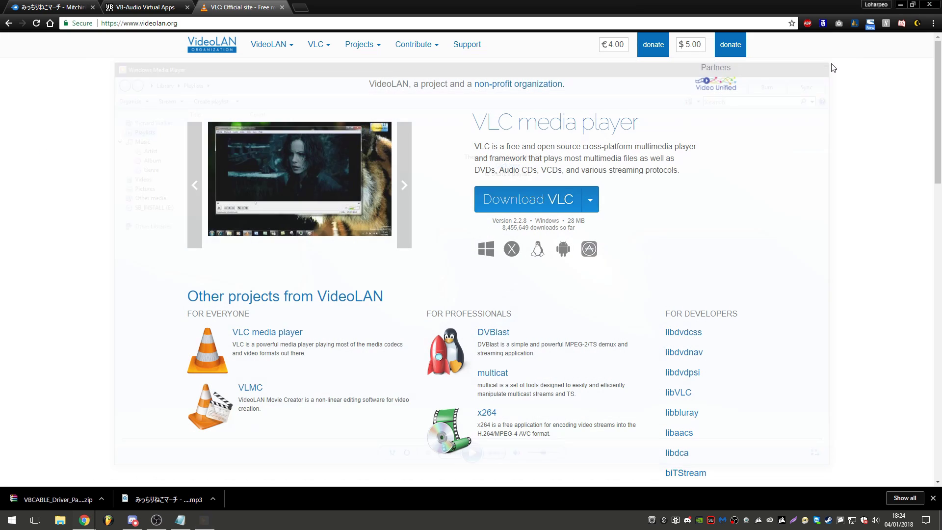
Search Windows for "vlc med" and launch VLC media player
key(super)
text(vlc)
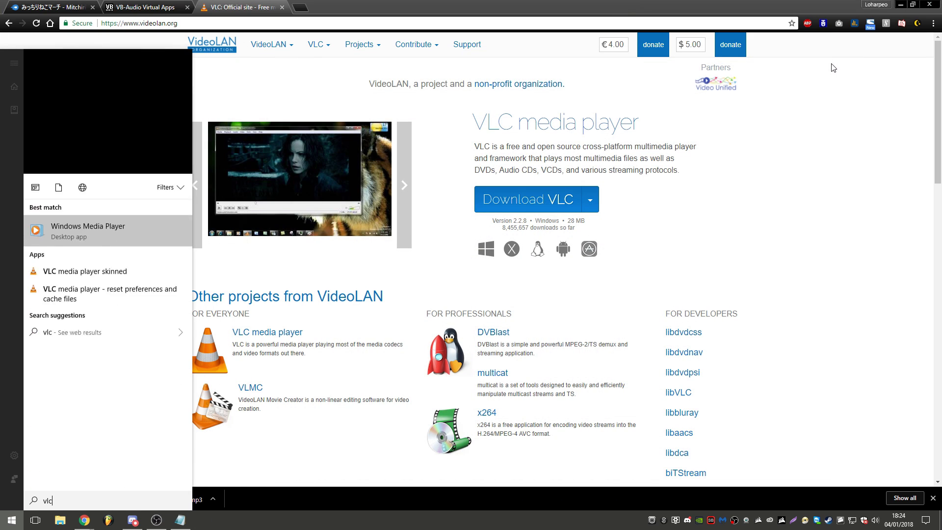
text( med)
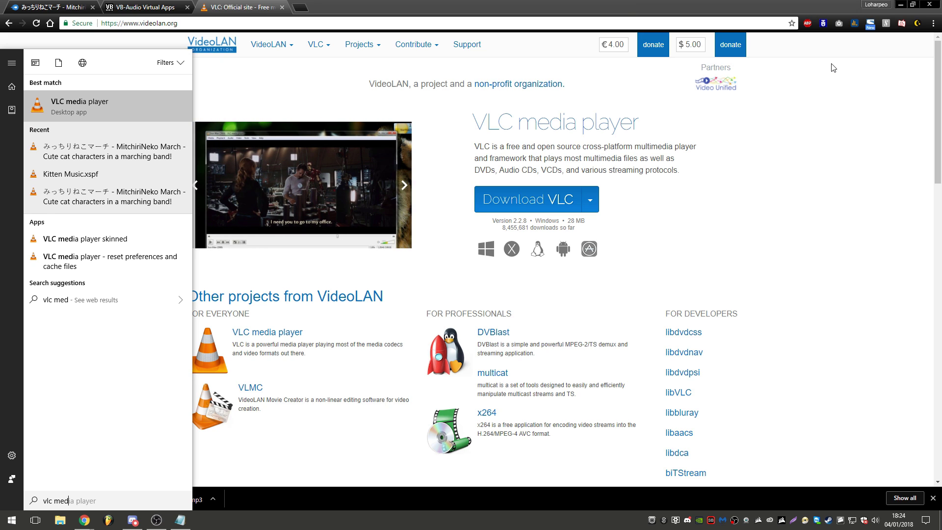
key(Return)
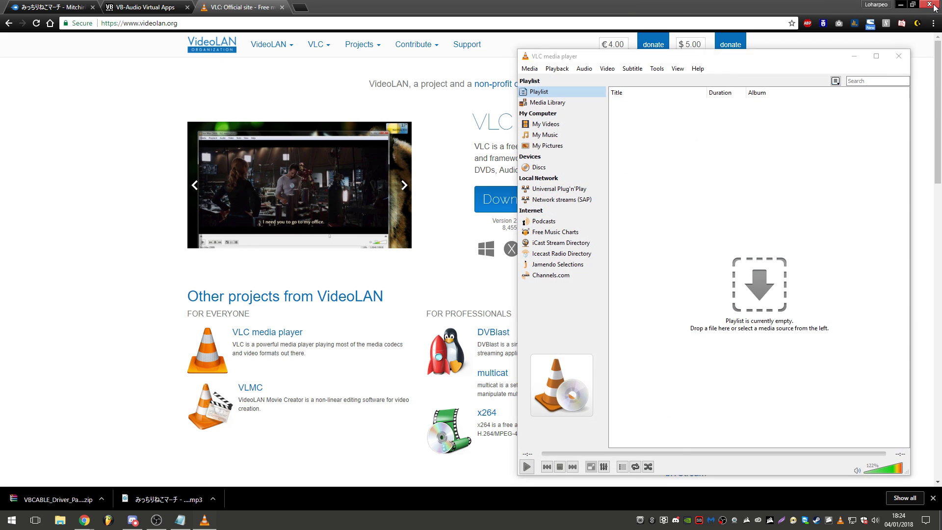
Close the web browser and the untitled Notepad note without saving it, leaving VLC open
click(929, 5)
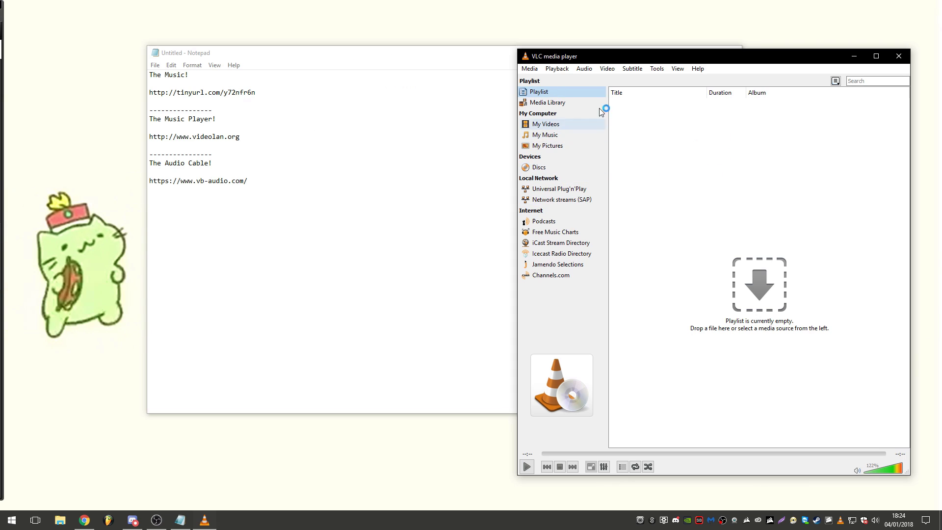
click(494, 54)
click(731, 53)
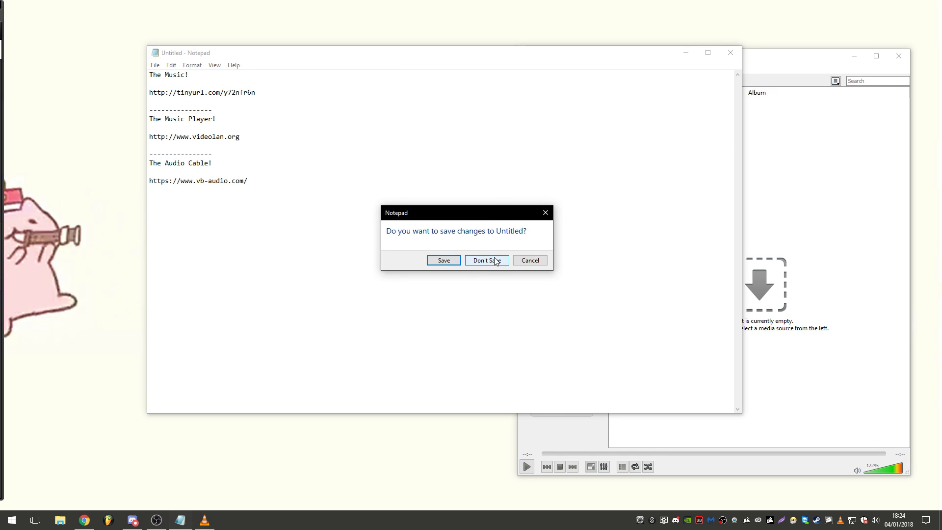
drag(543, 214, 548, 214)
key(n)
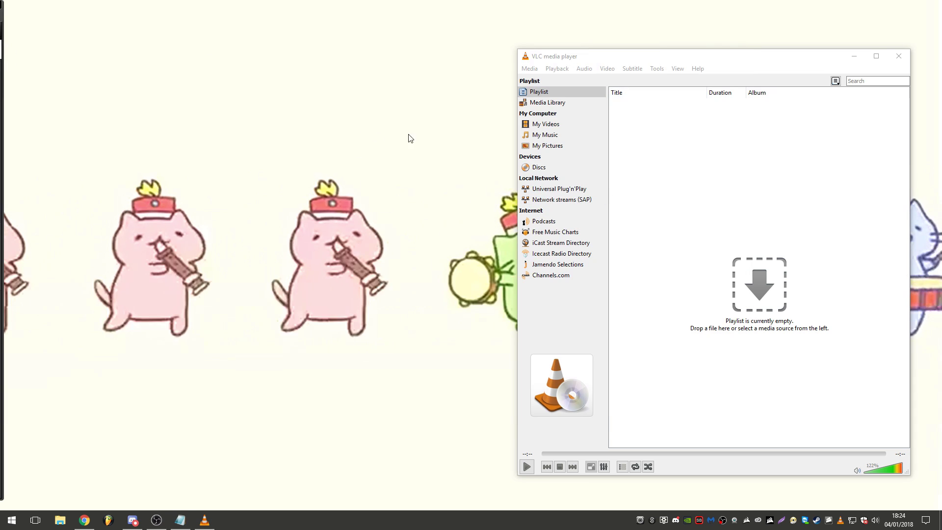
Add the downloaded みっちりねこマーチ - MitchiriNeko March mp3 file to the empty VLC playlist
click(795, 267)
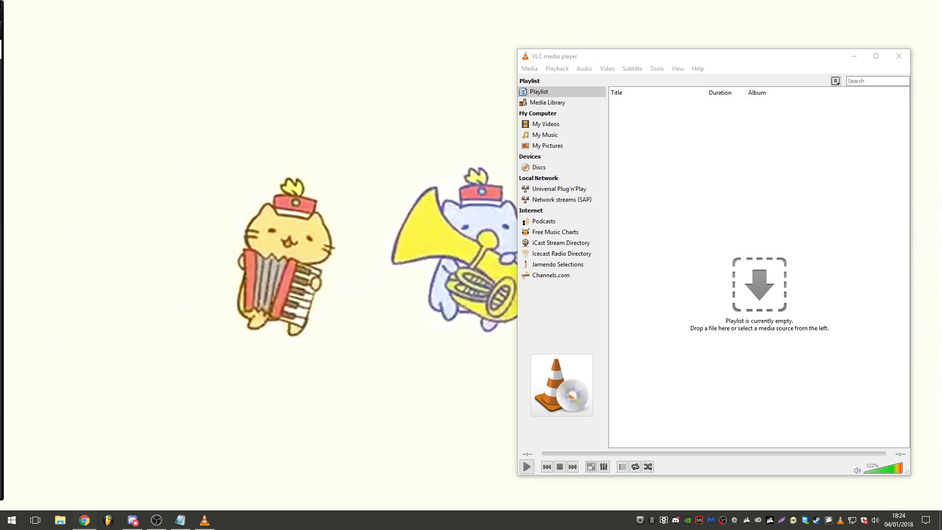
drag(0, 162, 701, 200)
click(533, 69)
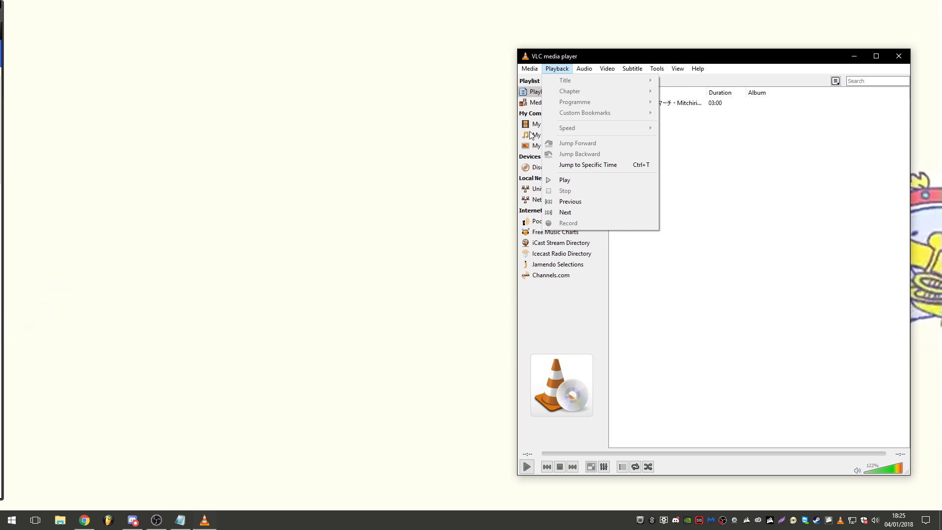
click(684, 191)
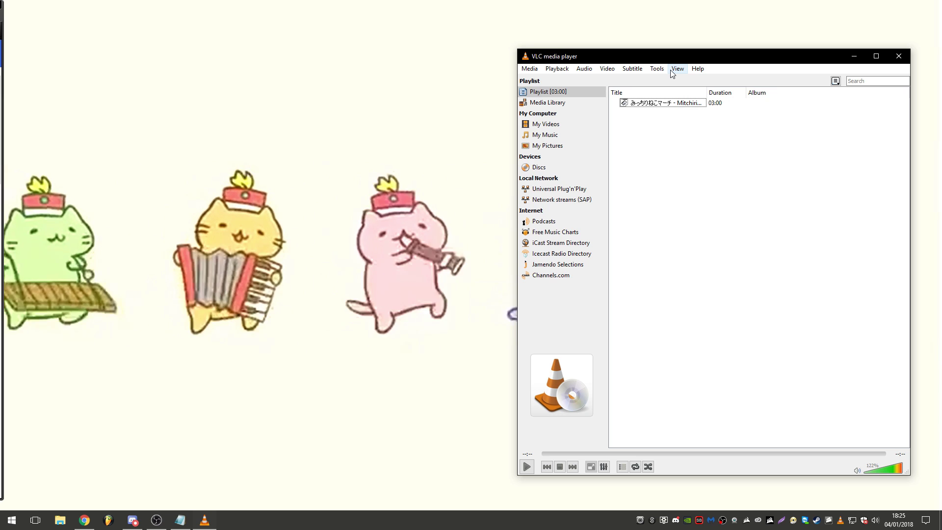
Set VLC's audio output module to WaveOut audio output with CABLE Input (VB-Audio Virtual C) as the device, and save the preferences
click(657, 69)
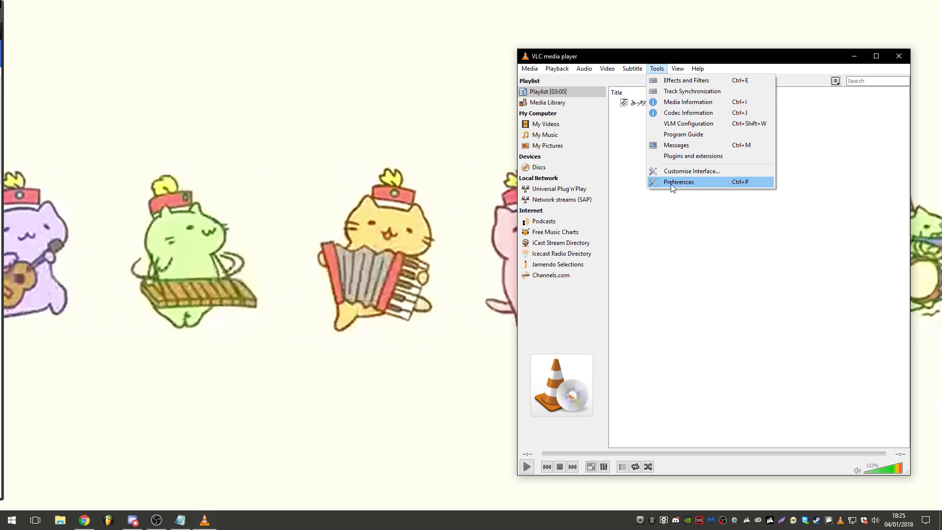
click(673, 184)
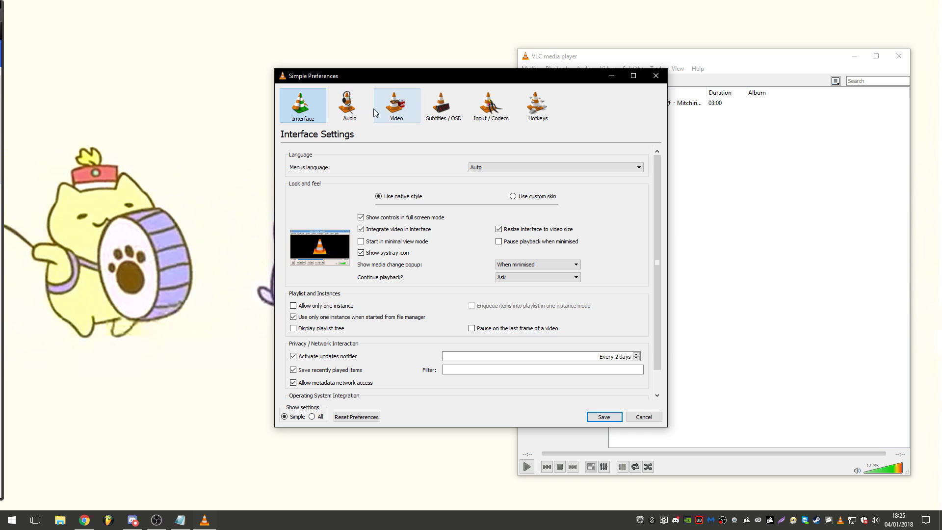
click(350, 107)
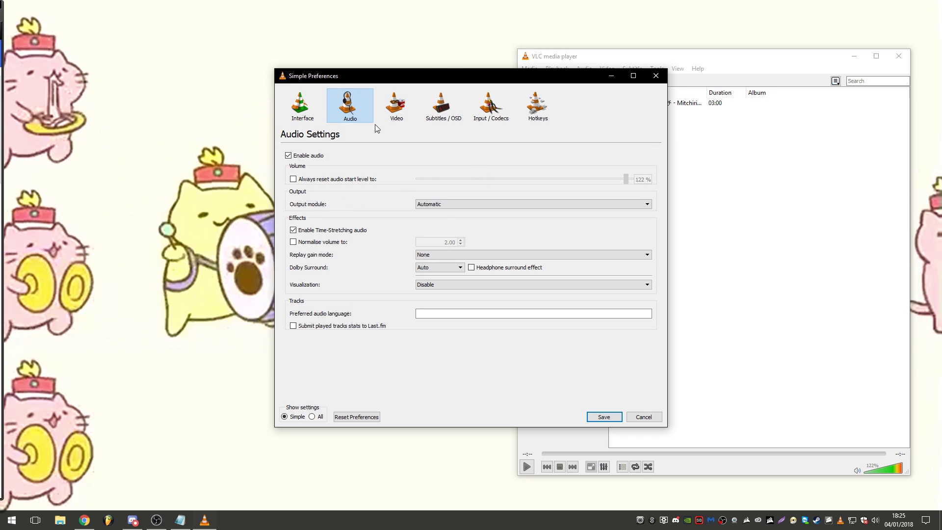
click(456, 211)
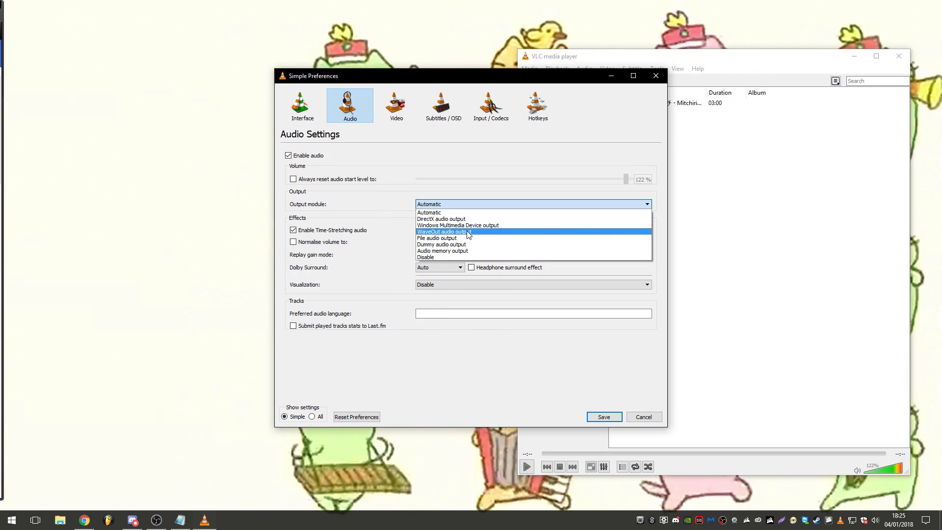
click(469, 232)
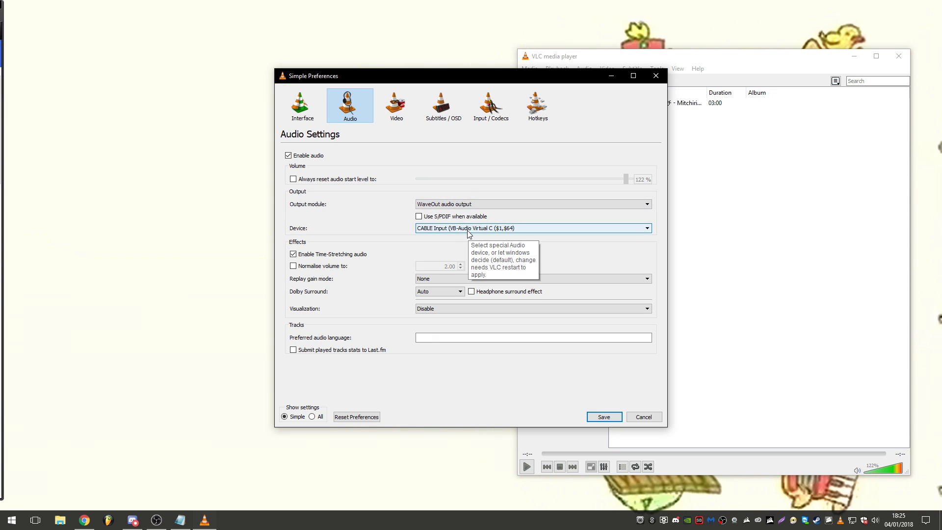
click(468, 229)
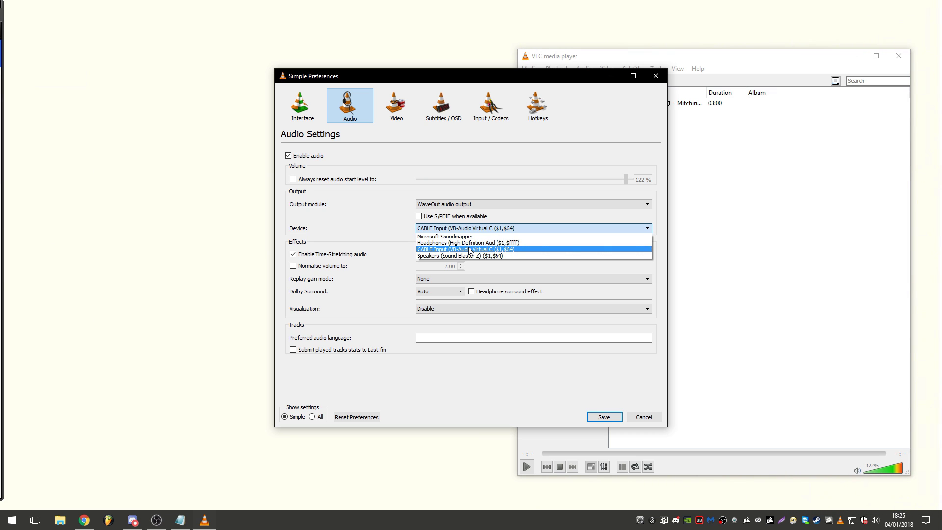
click(470, 250)
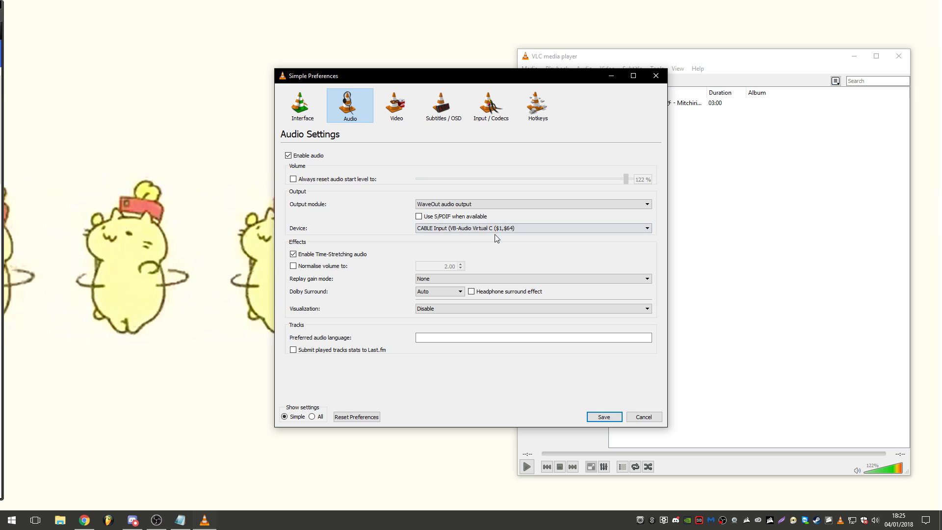
click(603, 417)
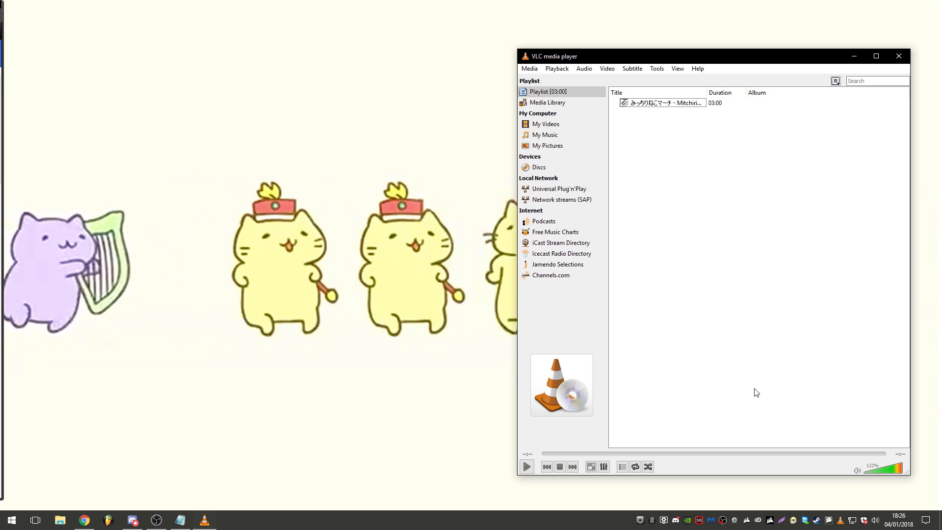
Play the MitchiriNeko March track in VLC for a few seconds to test the output, and stop it
click(527, 466)
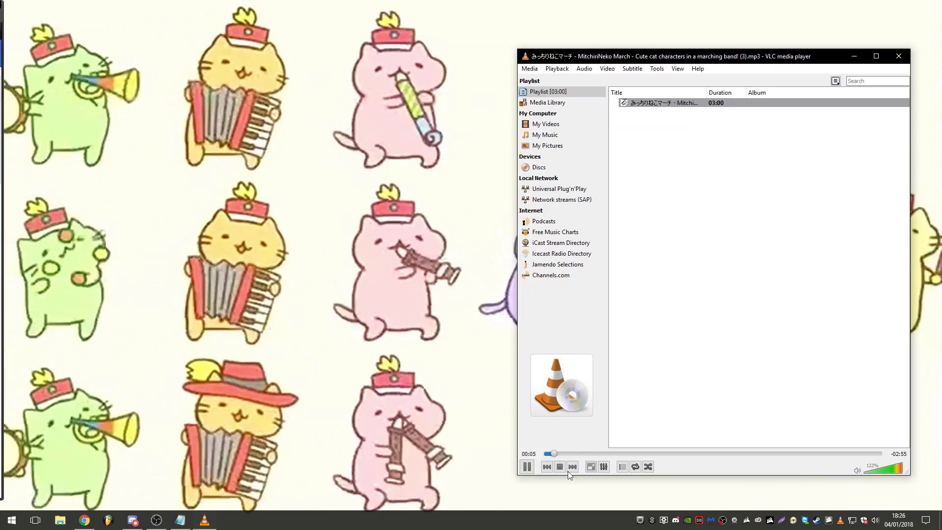
click(560, 469)
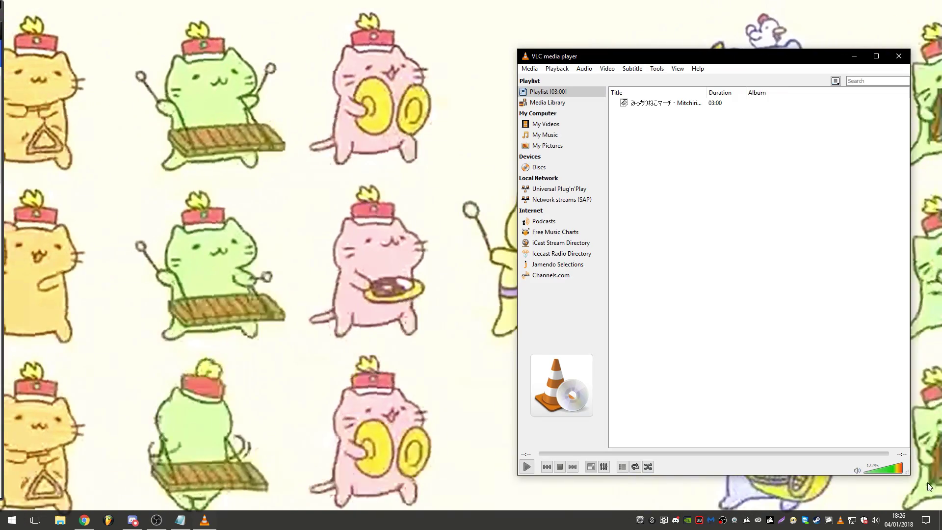
Review the Listen settings of the CABLE Output recording device in the Windows sound settings, and close them with OK
right_click(876, 520)
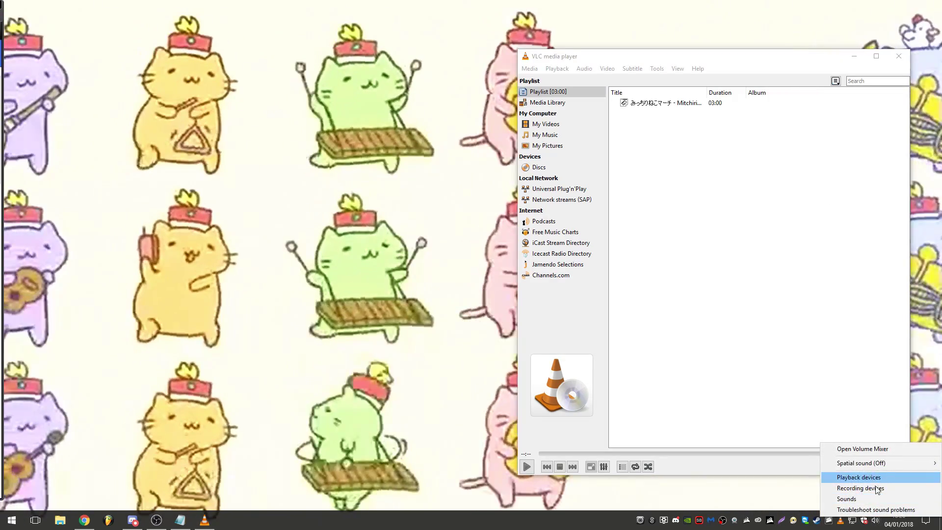
click(874, 488)
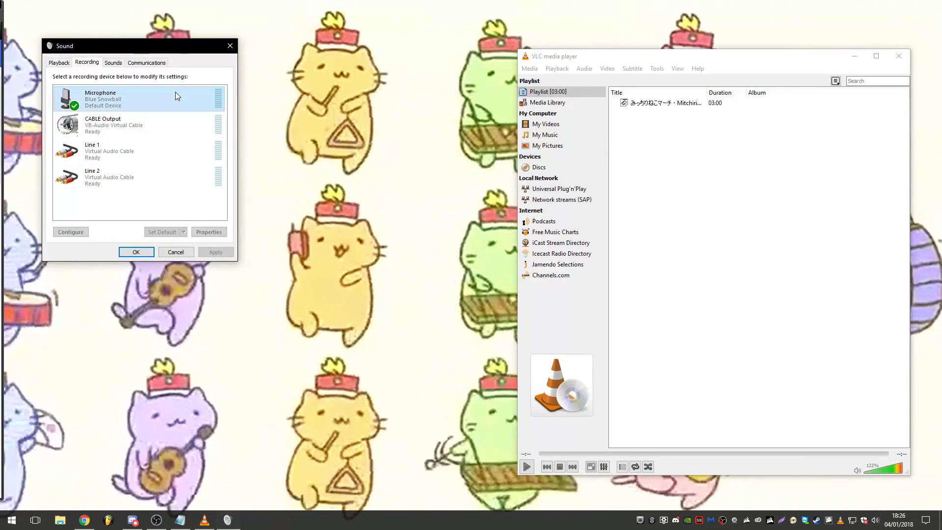
click(176, 129)
right_click(153, 130)
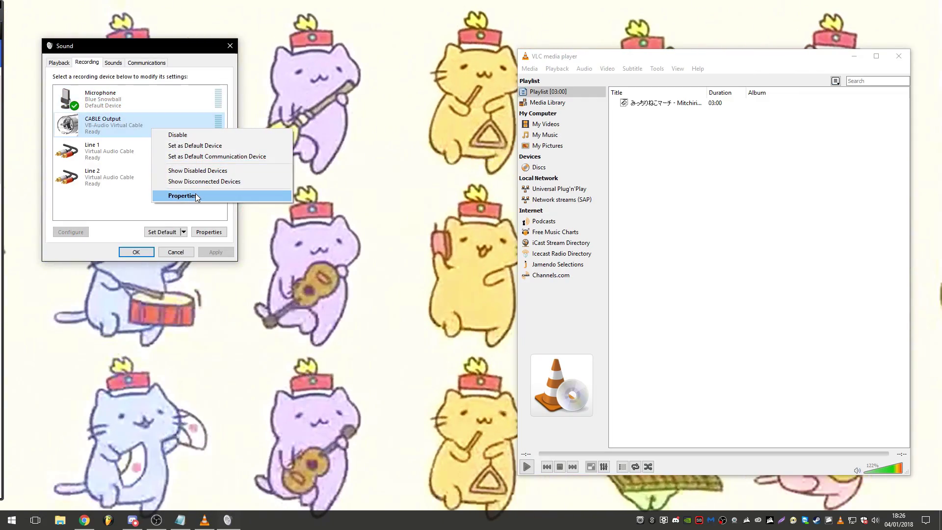
click(195, 196)
click(96, 100)
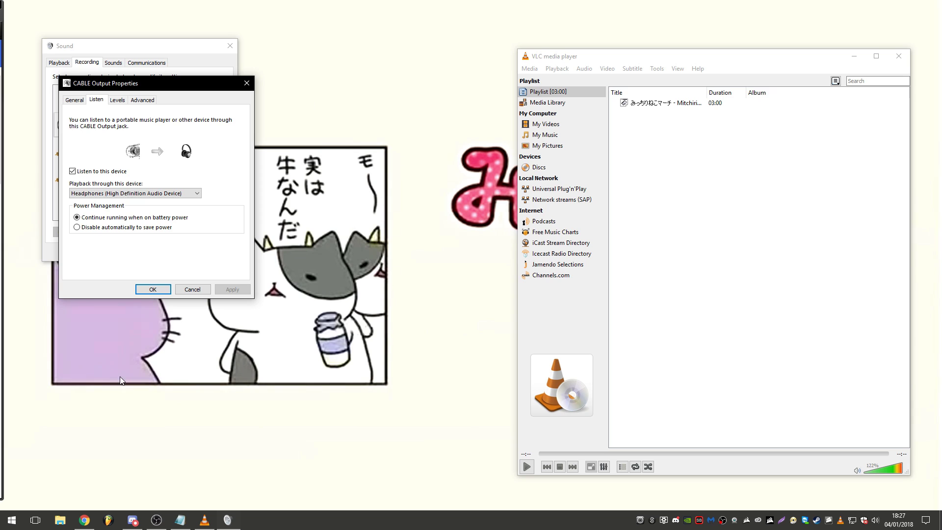
click(153, 289)
click(150, 253)
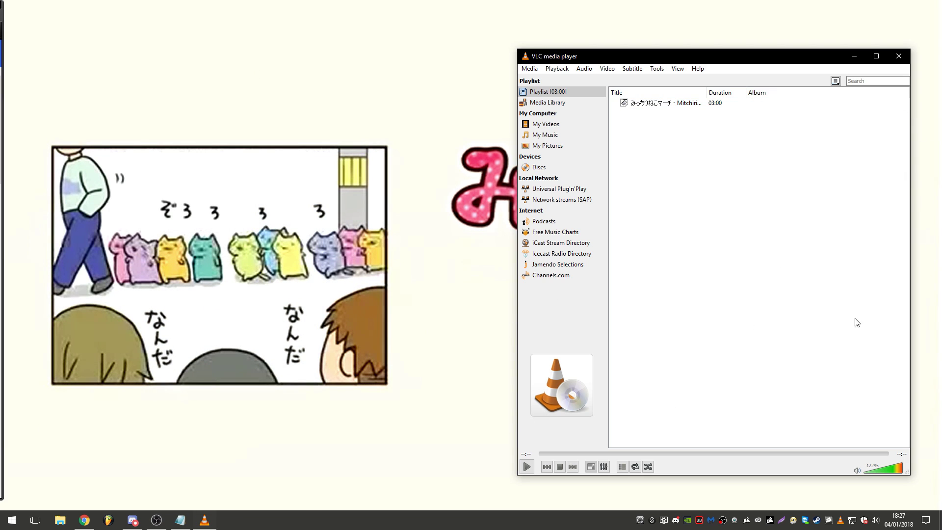
Switch to VRChat and open its system settings to examine the voice options, including Toggle Voice, and the microphone selection
right_click(815, 519)
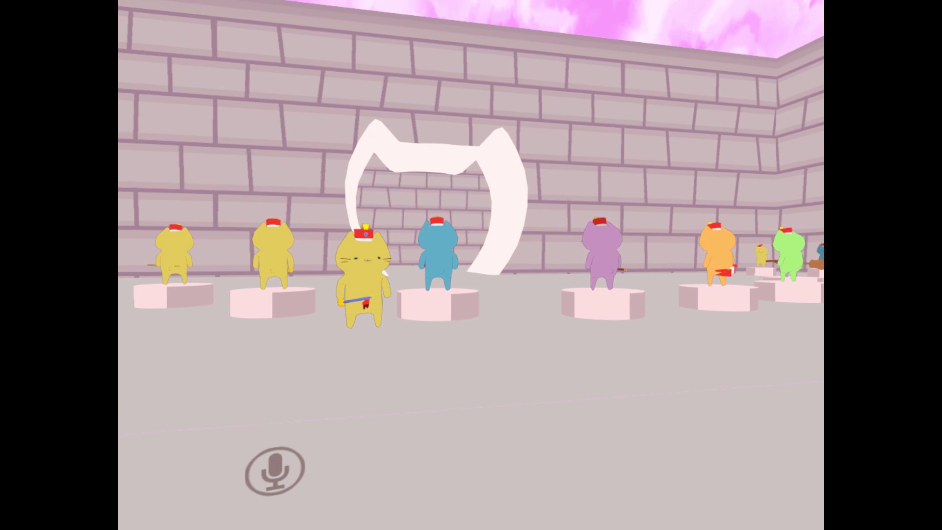
key(Escape)
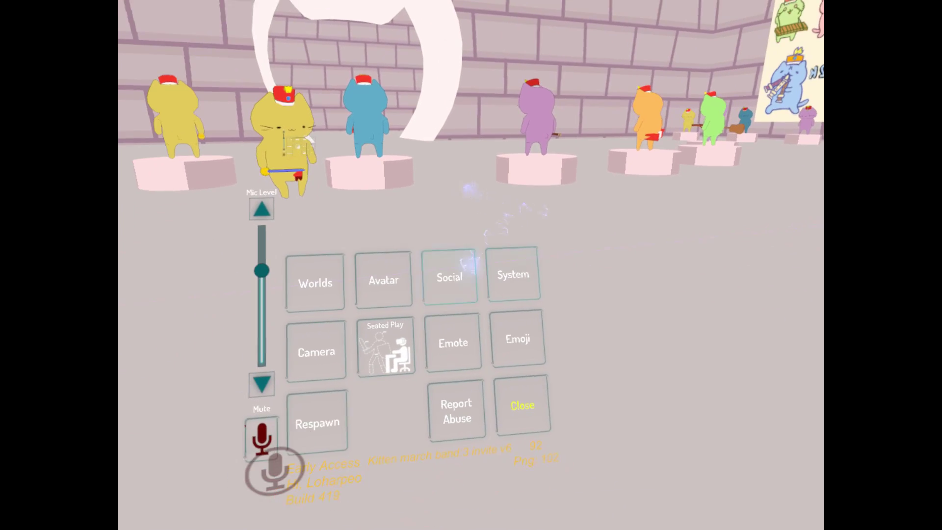
click(473, 267)
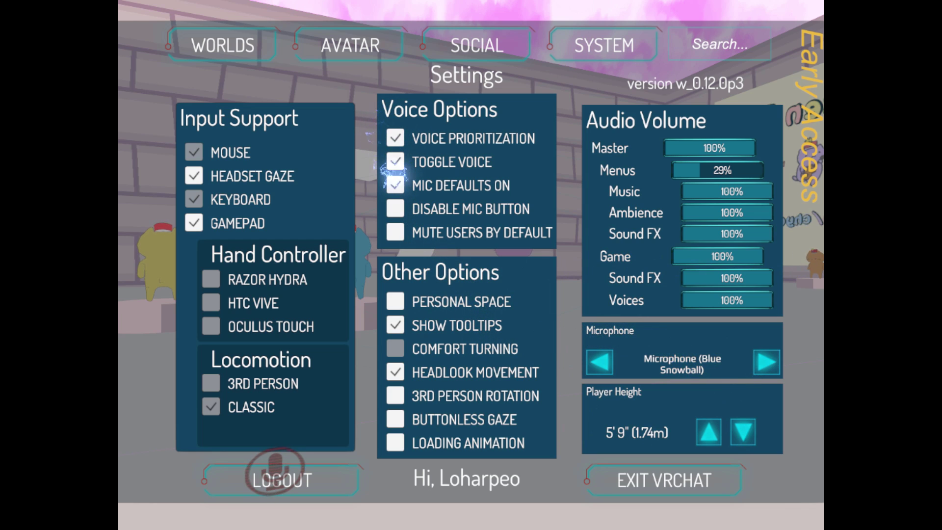
click(395, 157)
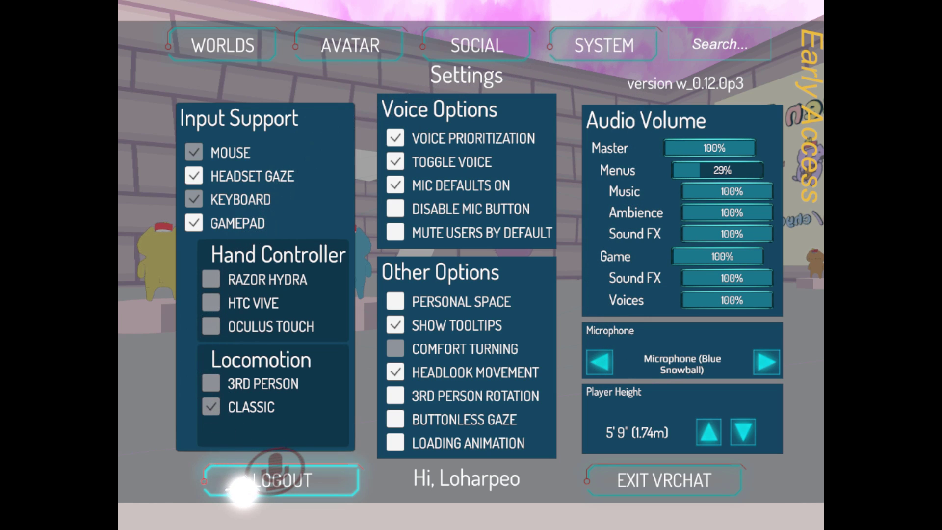
Log out of VRChat and choose to create a new account on the login screen
click(242, 490)
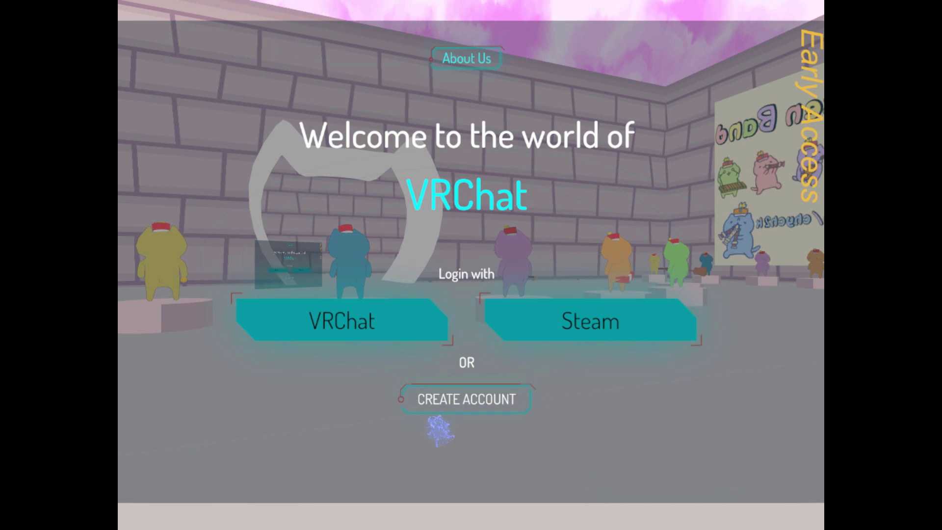
click(443, 421)
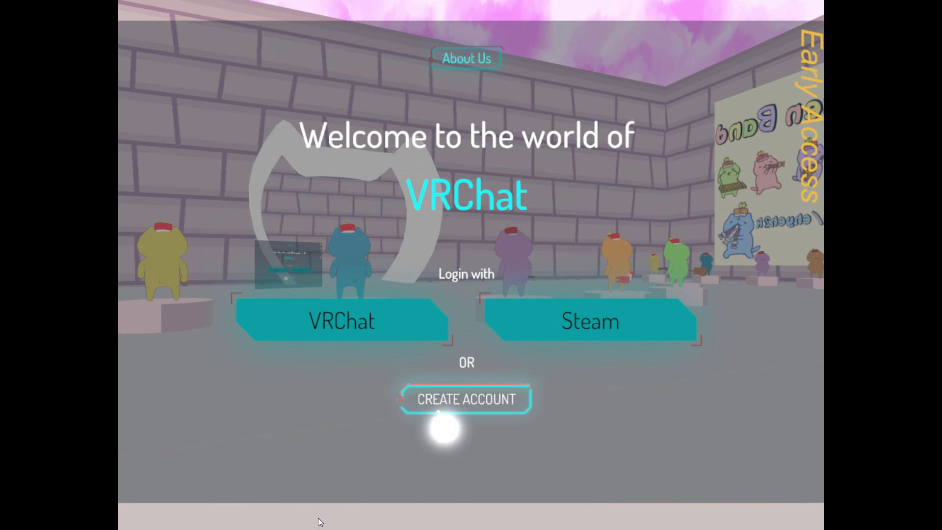